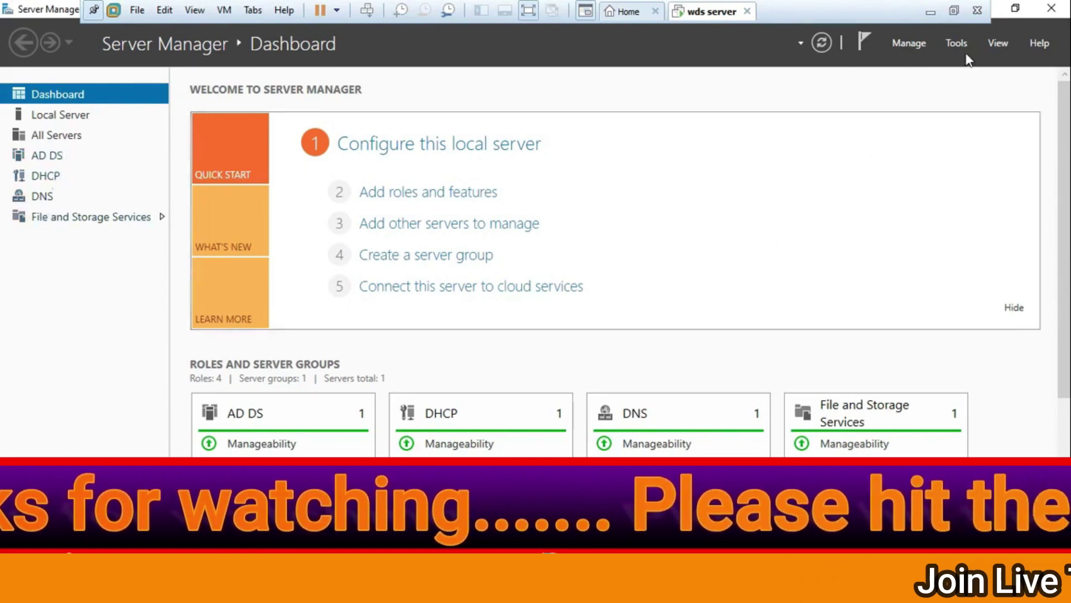
Start adding roles and features with a role-based or feature-based installation on the pool server rootdc.ishaninfo.com
click(912, 45)
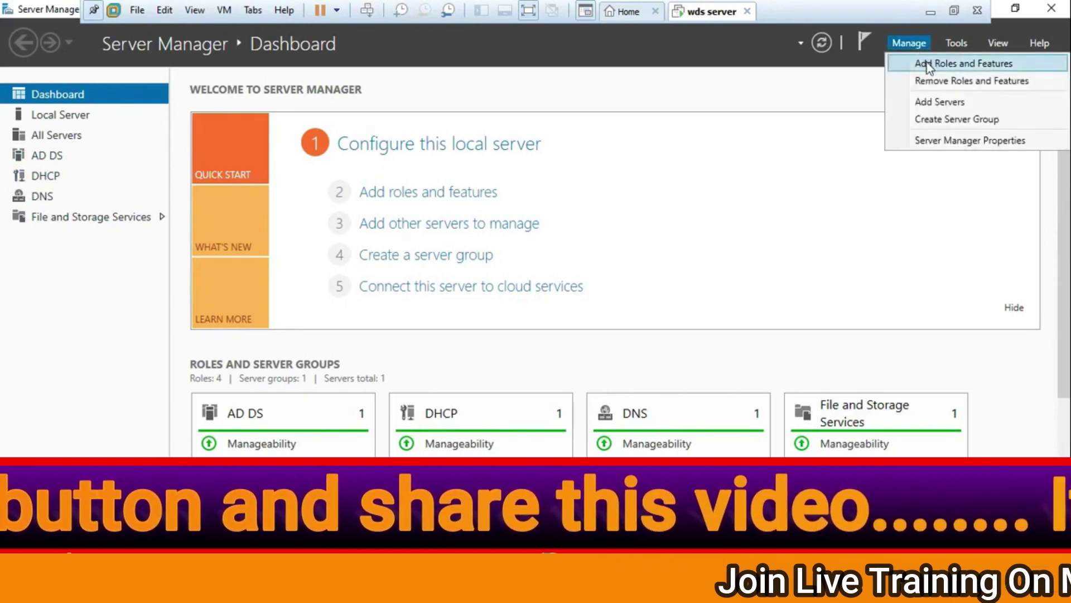
click(926, 64)
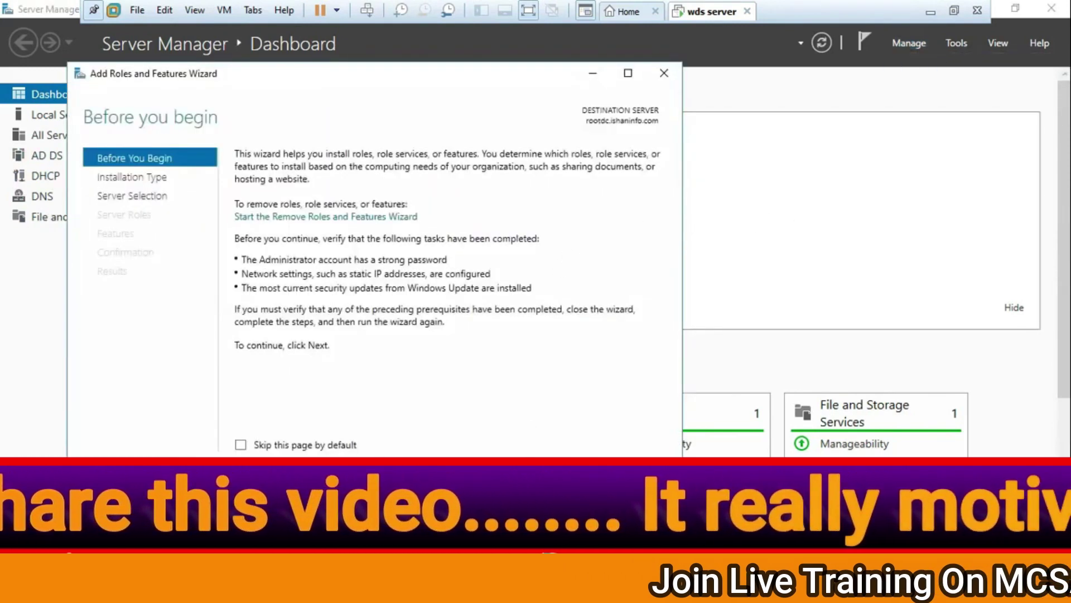
click(509, 480)
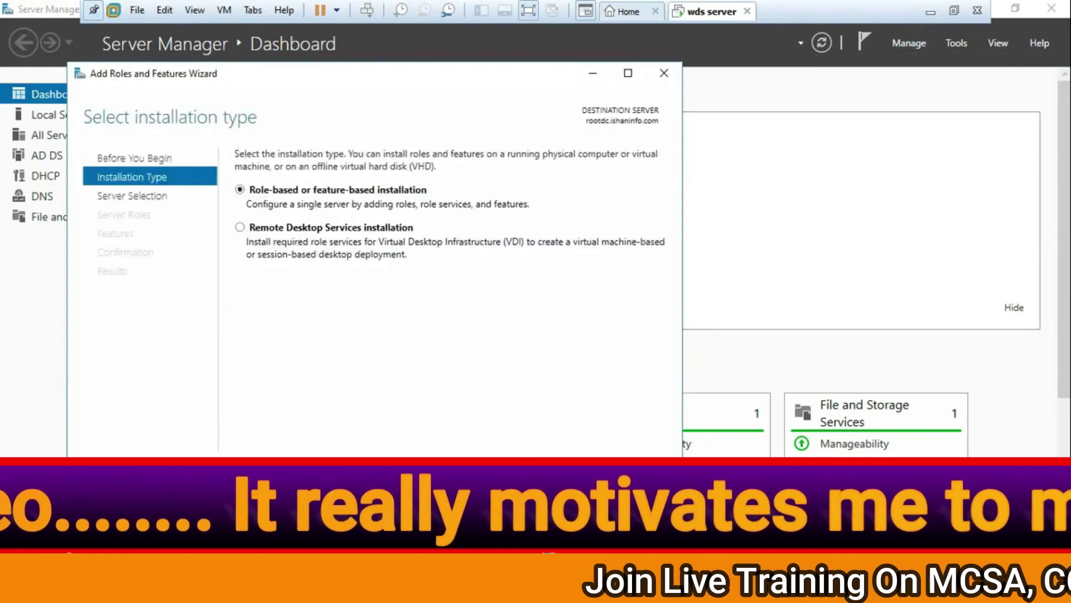
click(509, 479)
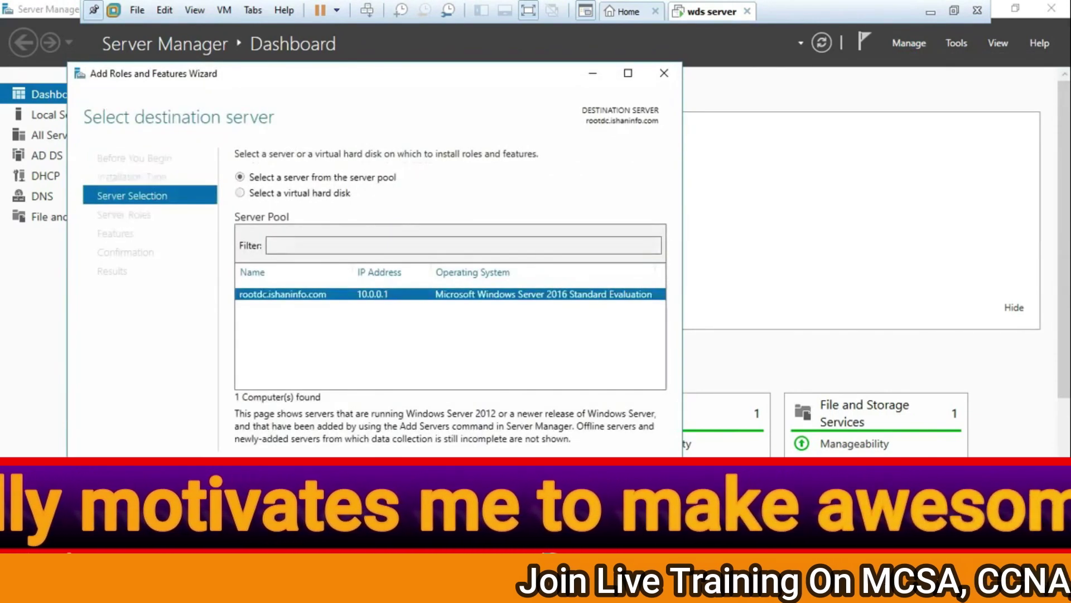
click(508, 479)
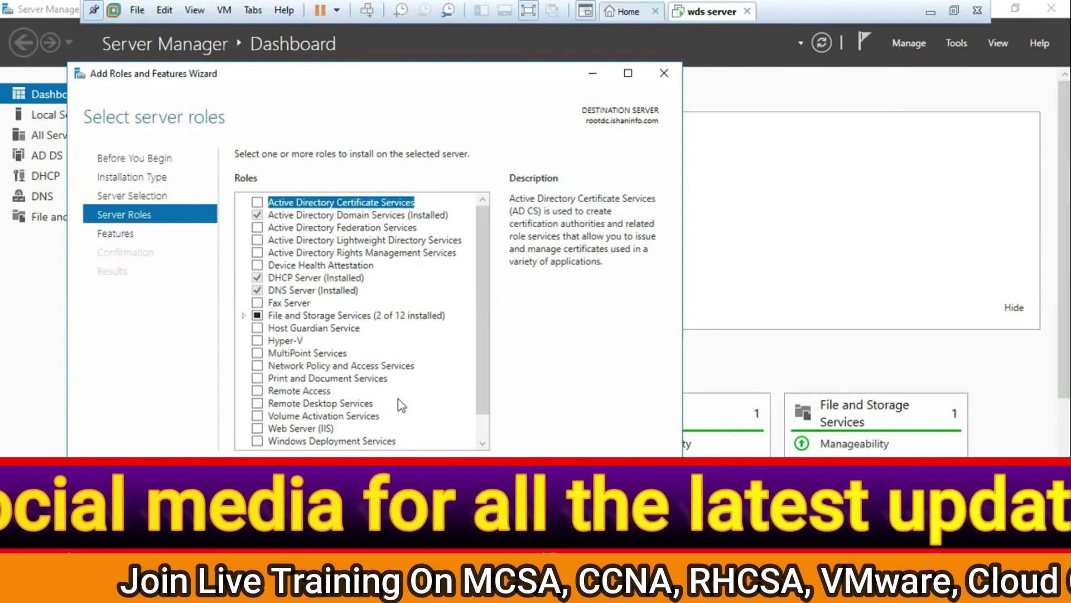
Select the Windows Deployment Services role and add its required features, including the management tools
scroll(401, 405, down, 1)
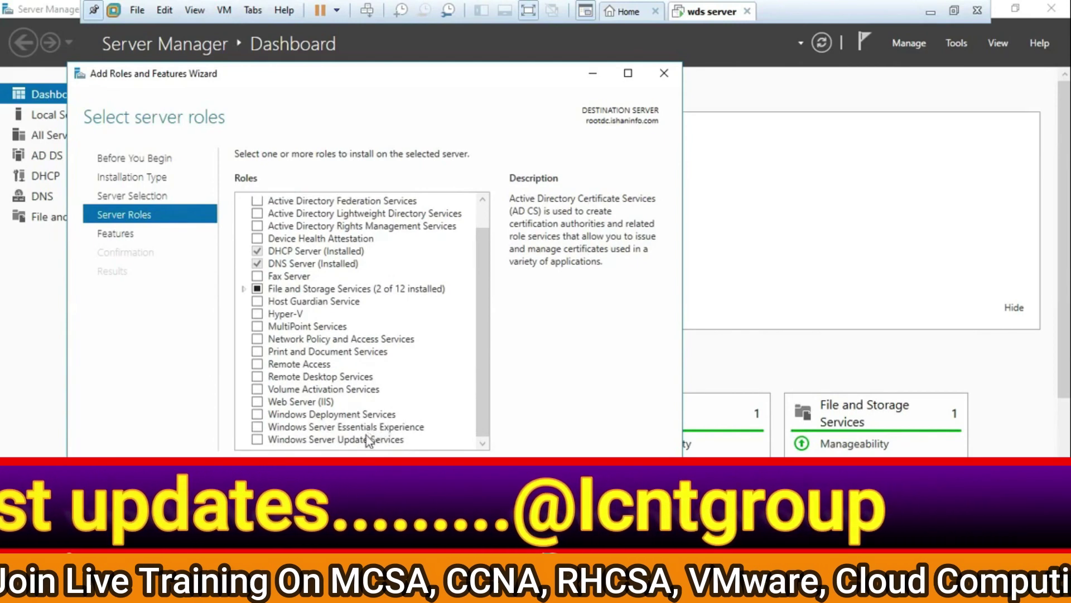
click(336, 376)
click(337, 390)
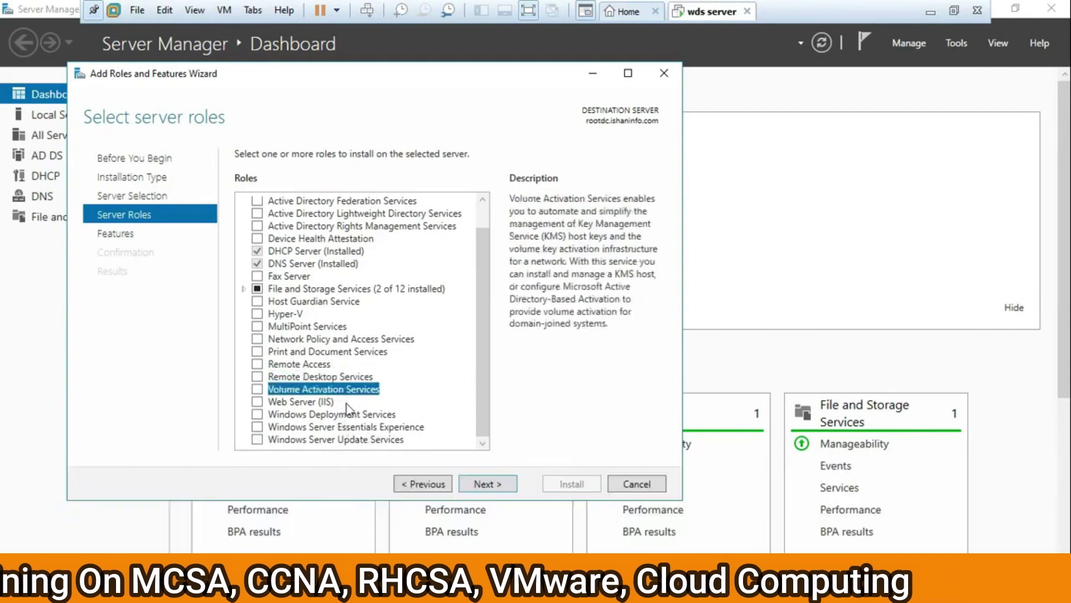
key(Down)
key(Down)
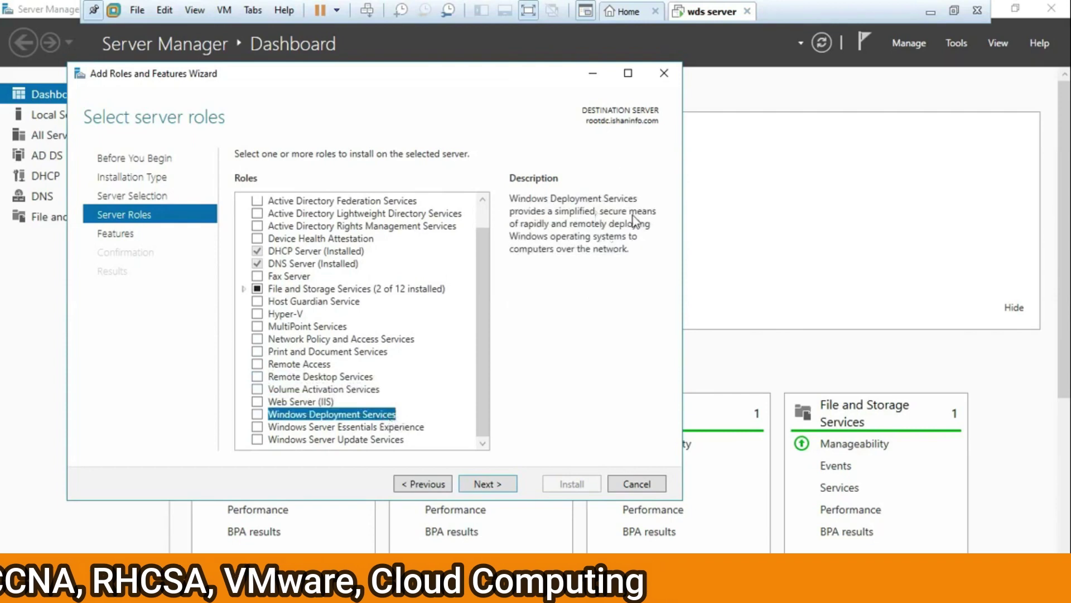
click(258, 414)
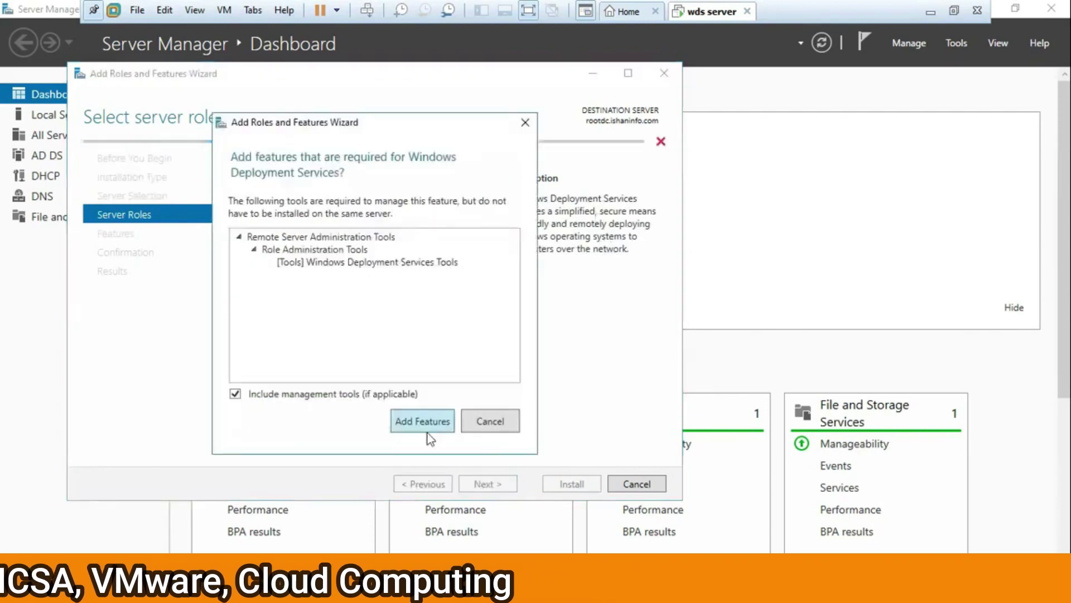
click(424, 422)
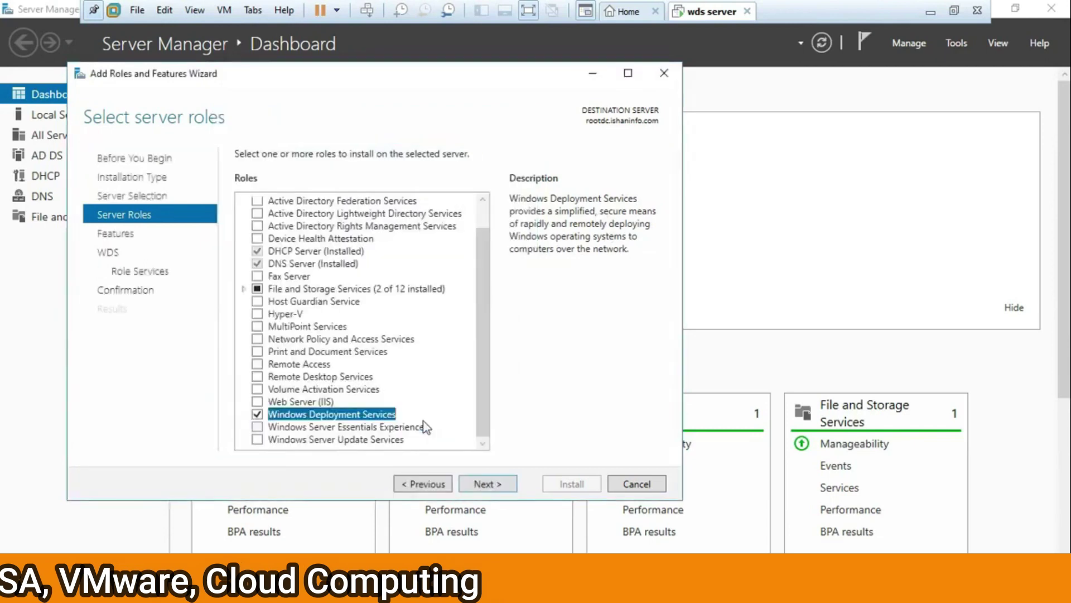
Install the role with the Deployment Server and Transport Server role services and no extra features, and close the wizard once installation finishes
click(494, 484)
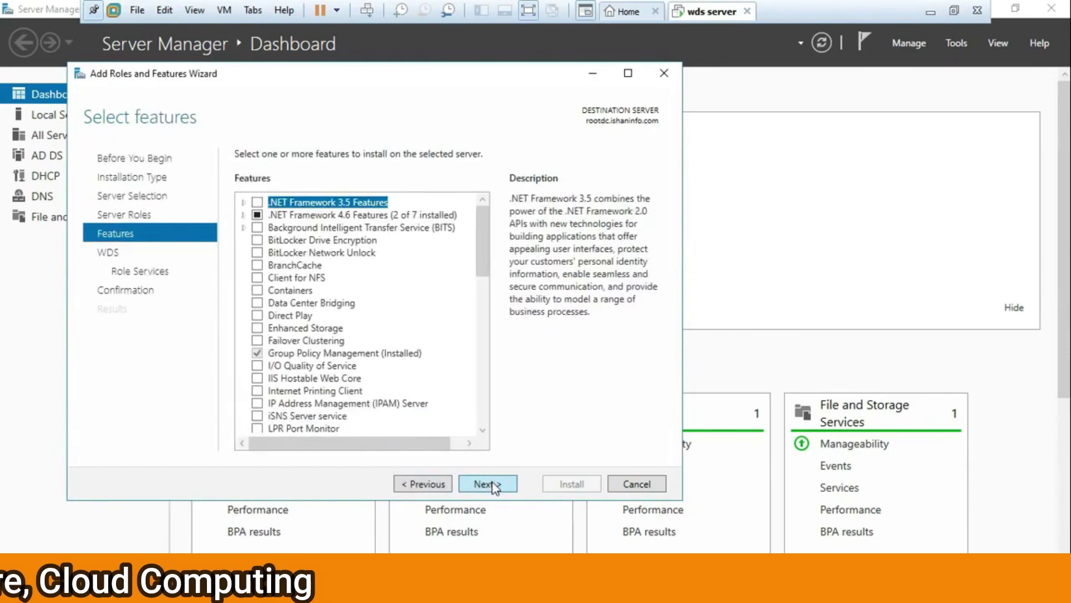
click(494, 485)
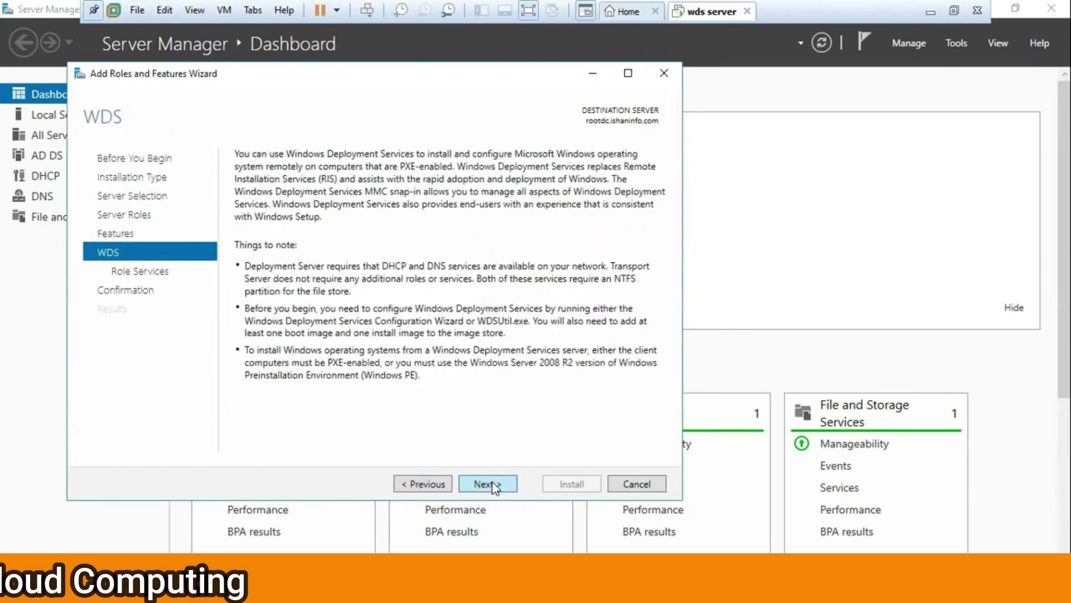
click(494, 485)
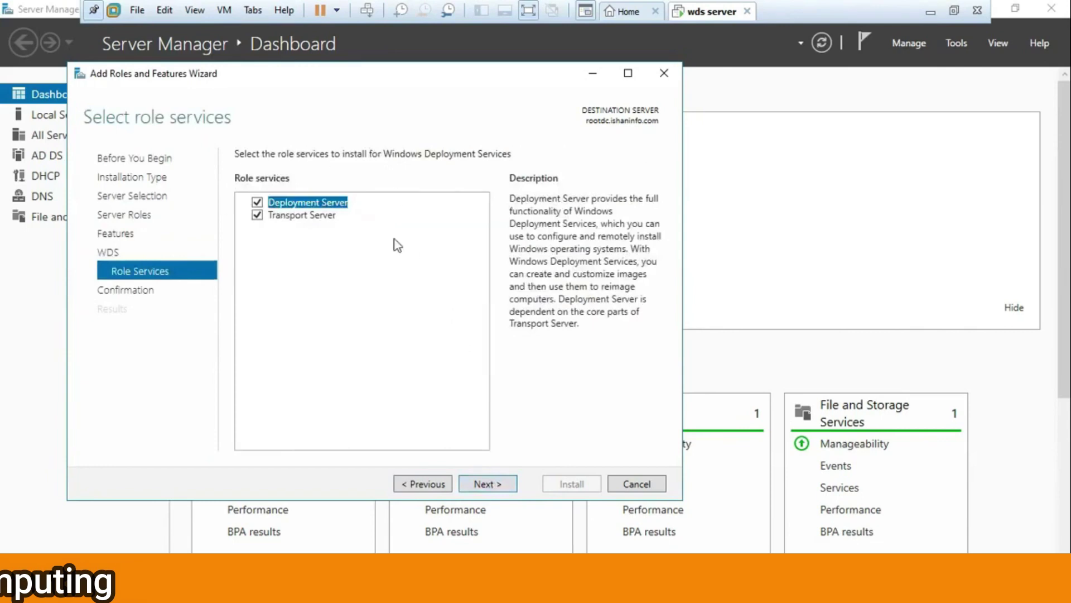
click(489, 484)
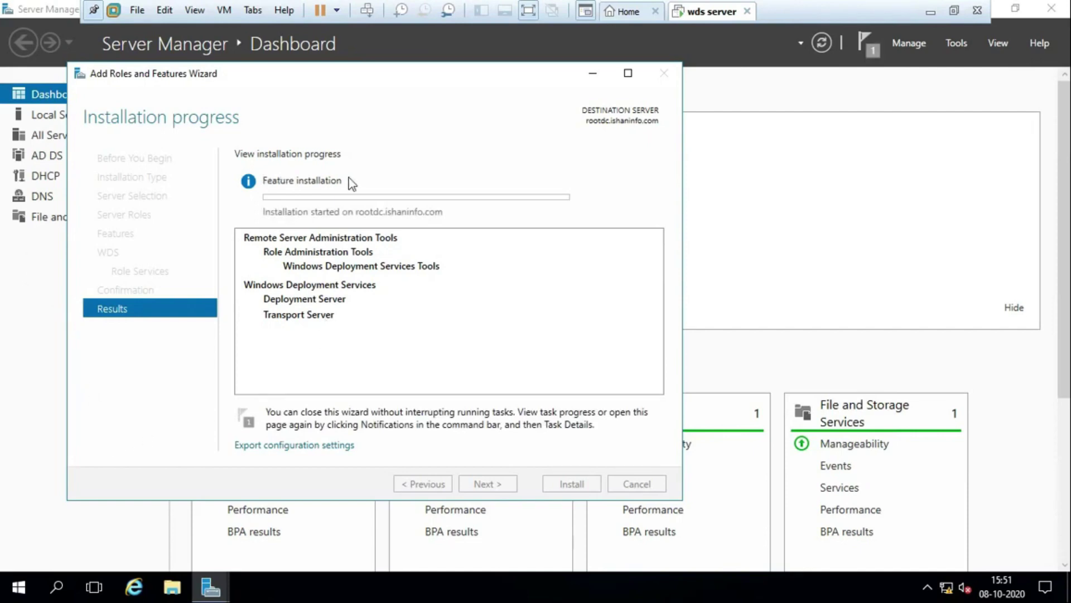
drag(439, 75, 601, 86)
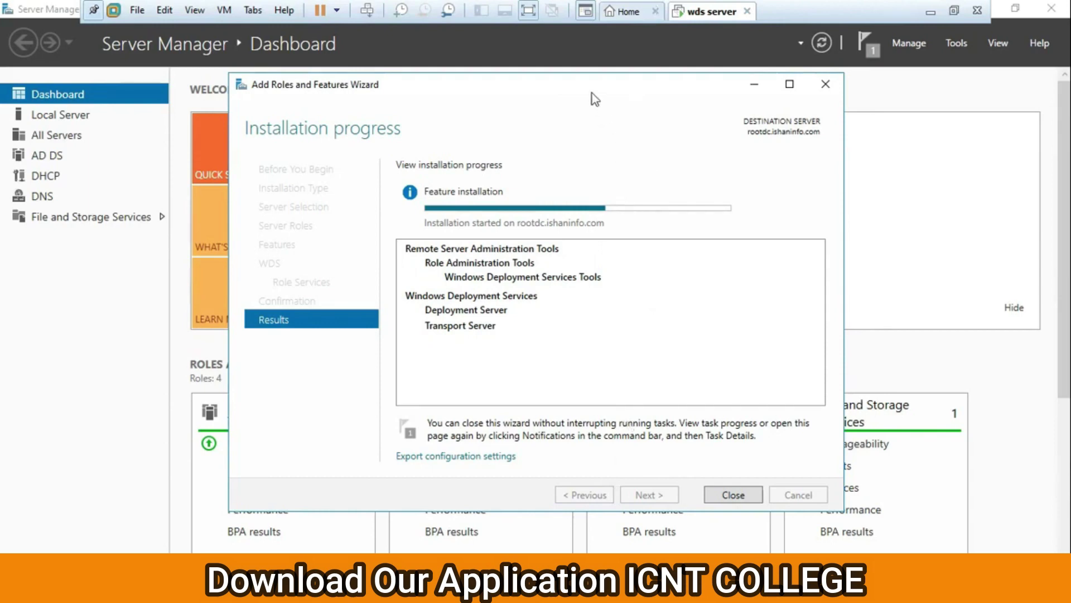
drag(578, 82, 627, 83)
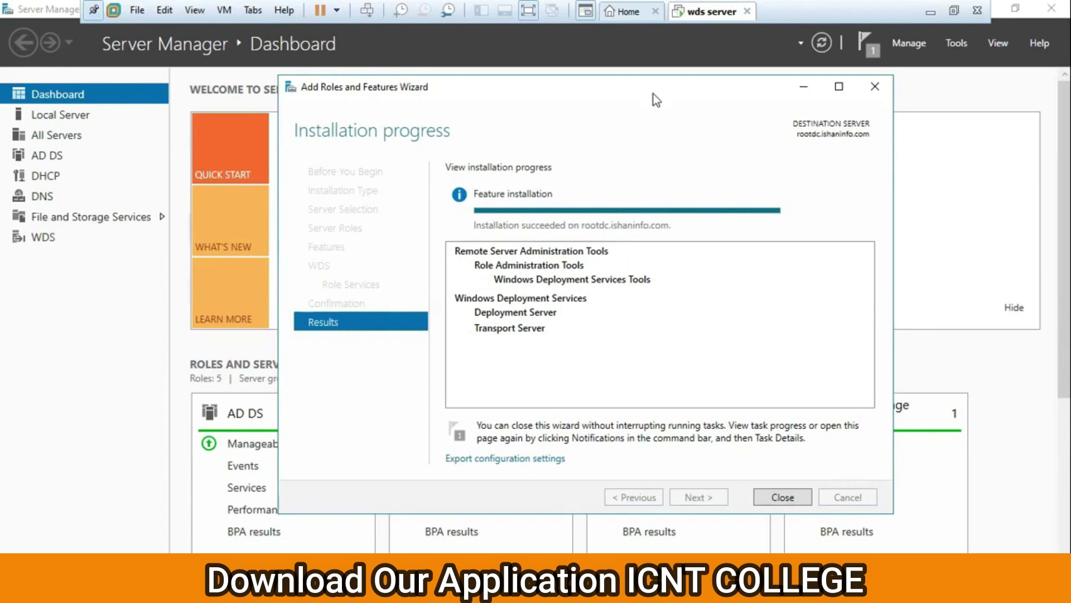
click(781, 497)
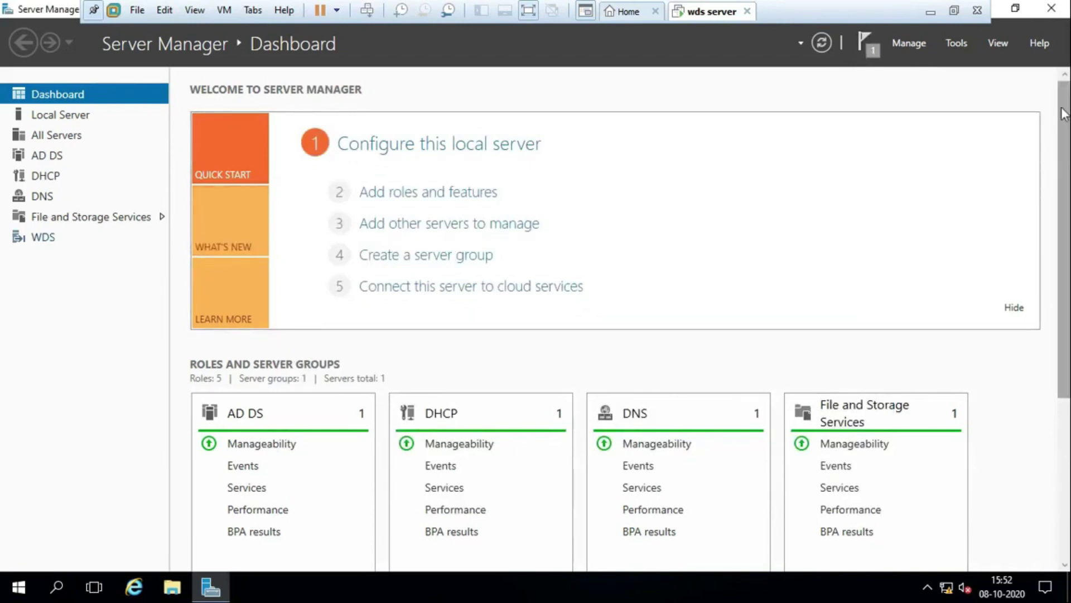
Open the Windows Deployment Services console and select rootdc.ishaninfo.com under Servers
click(960, 45)
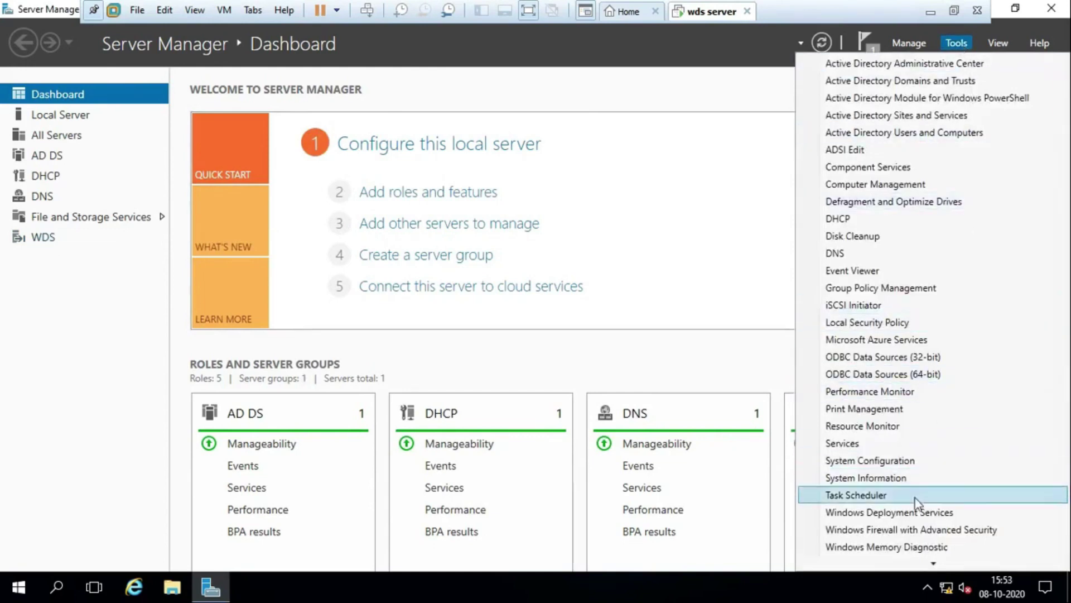
click(893, 514)
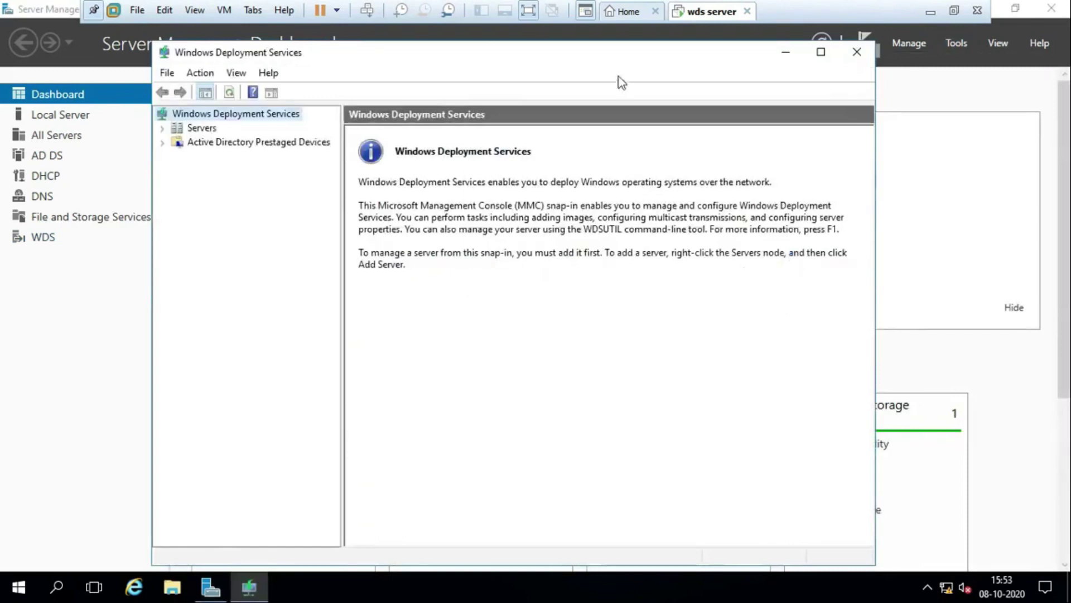
drag(595, 64, 734, 85)
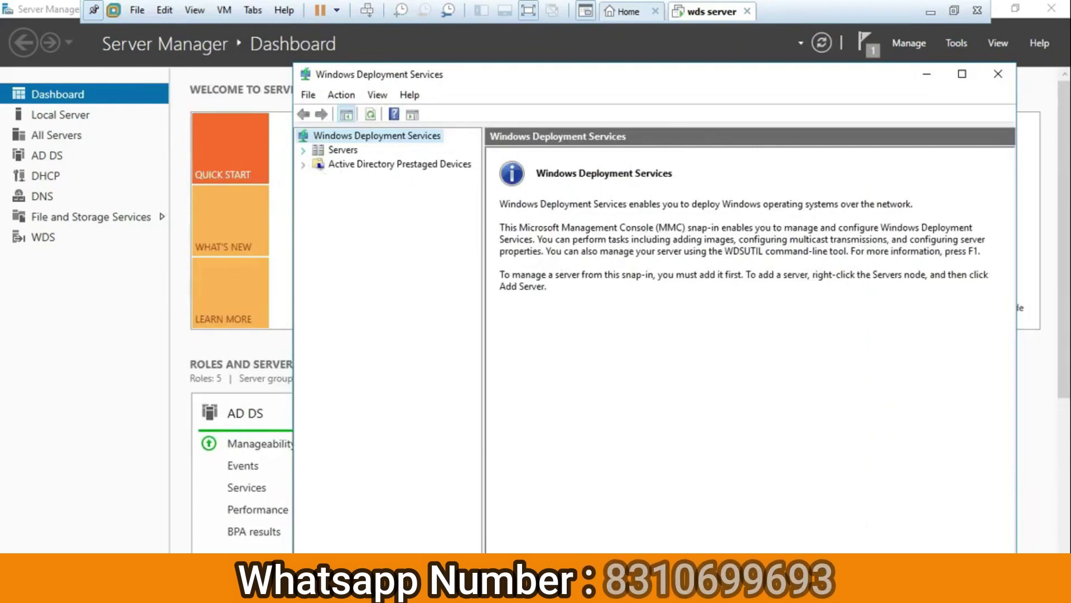
click(302, 154)
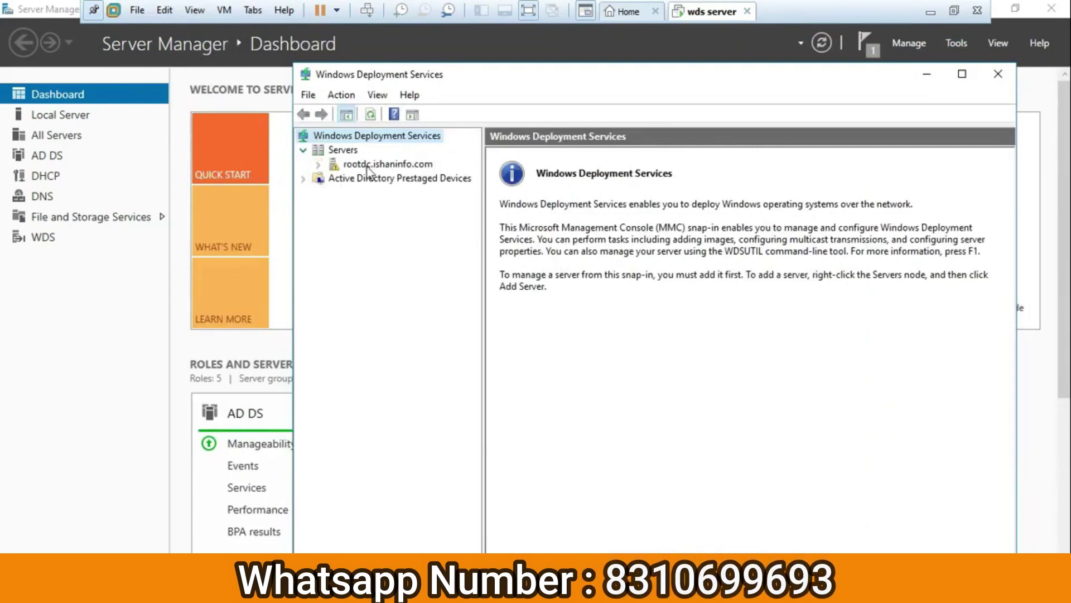
click(337, 152)
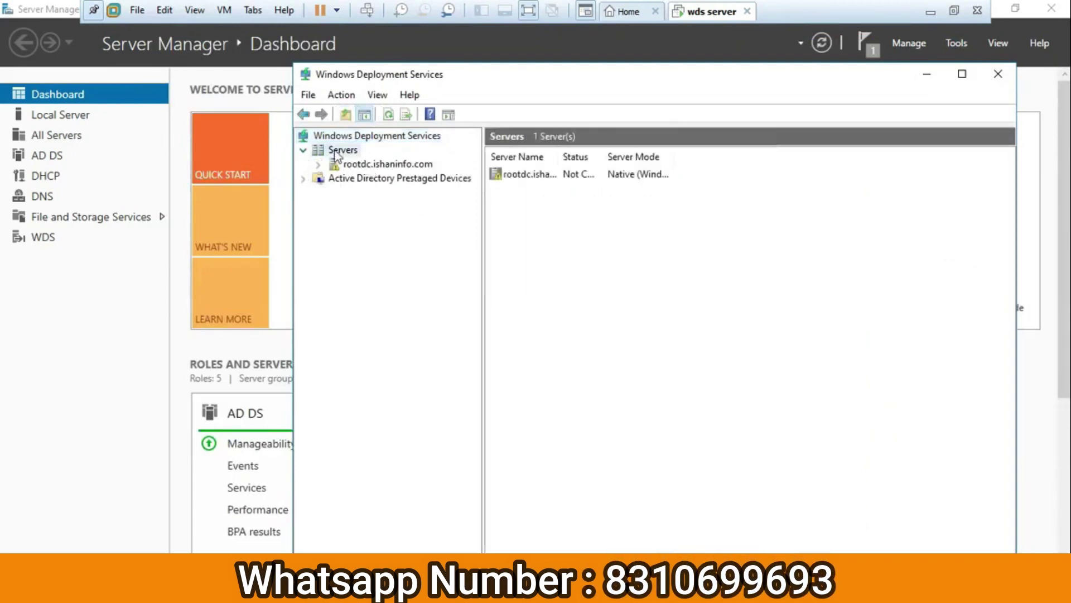
click(379, 163)
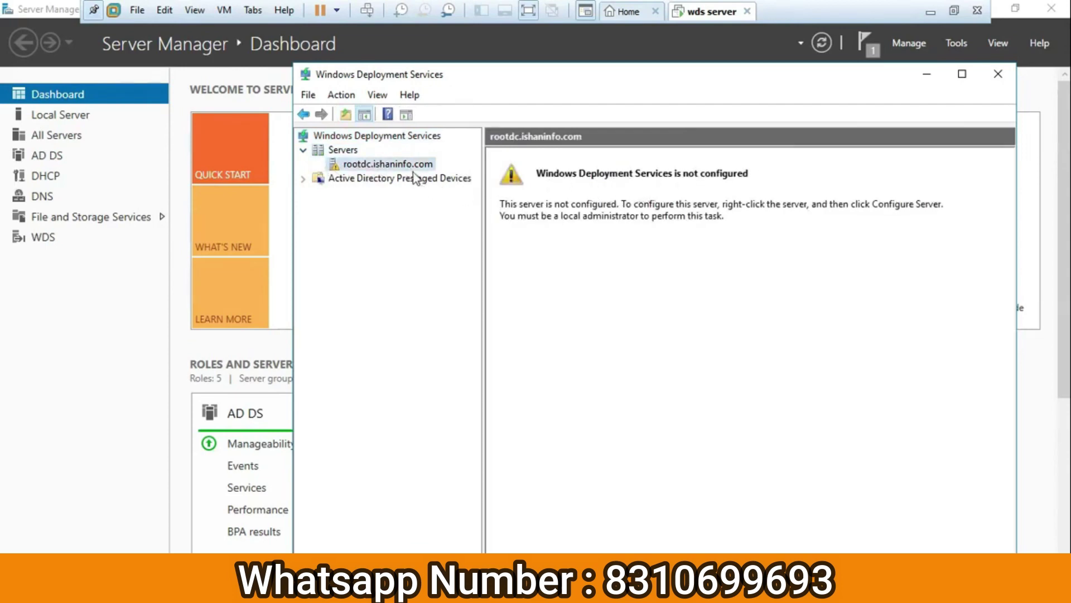
Start configuring the rootdc.ishaninfo.com deployment server with the Integrated with Active Directory install option
right_click(413, 166)
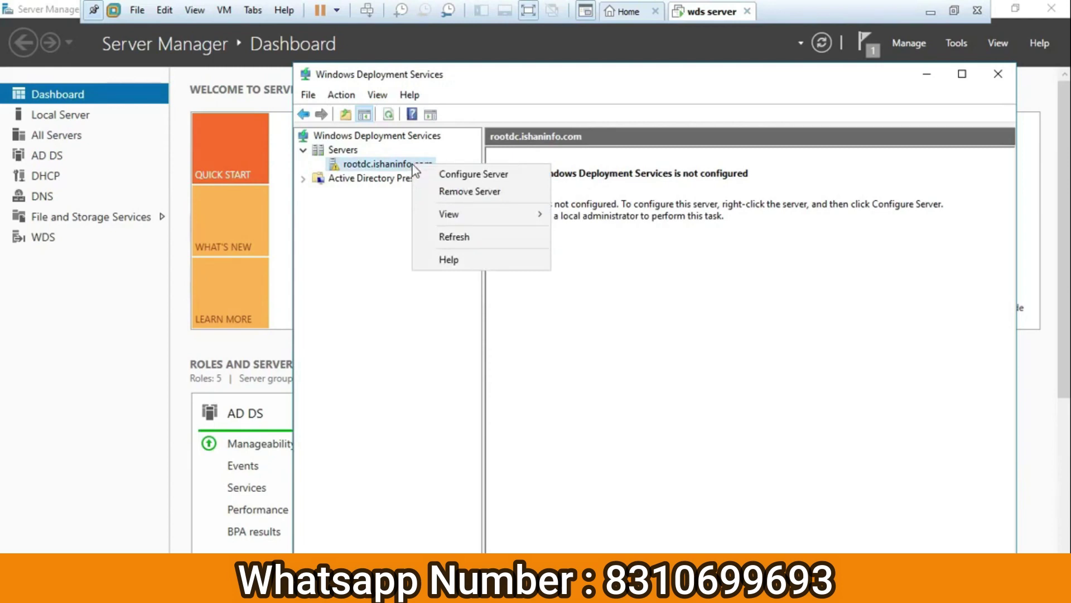
click(488, 181)
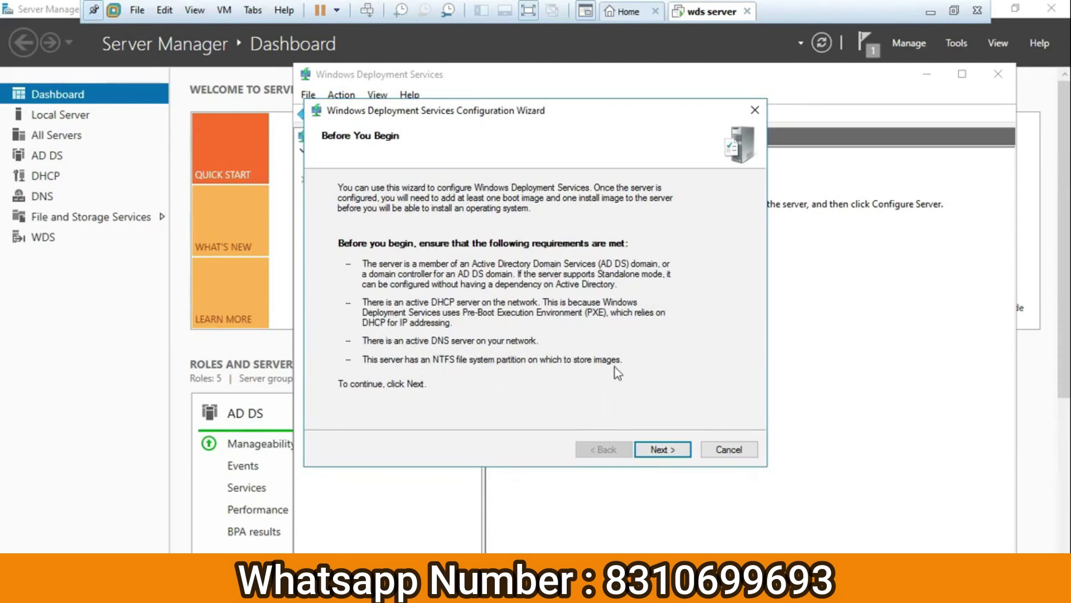
click(660, 452)
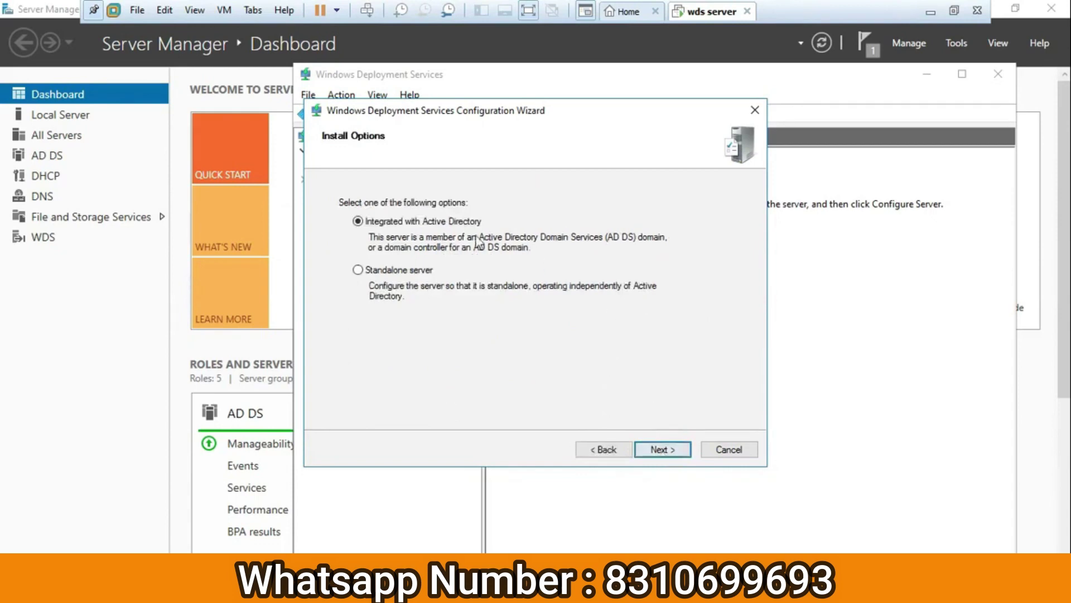
click(667, 454)
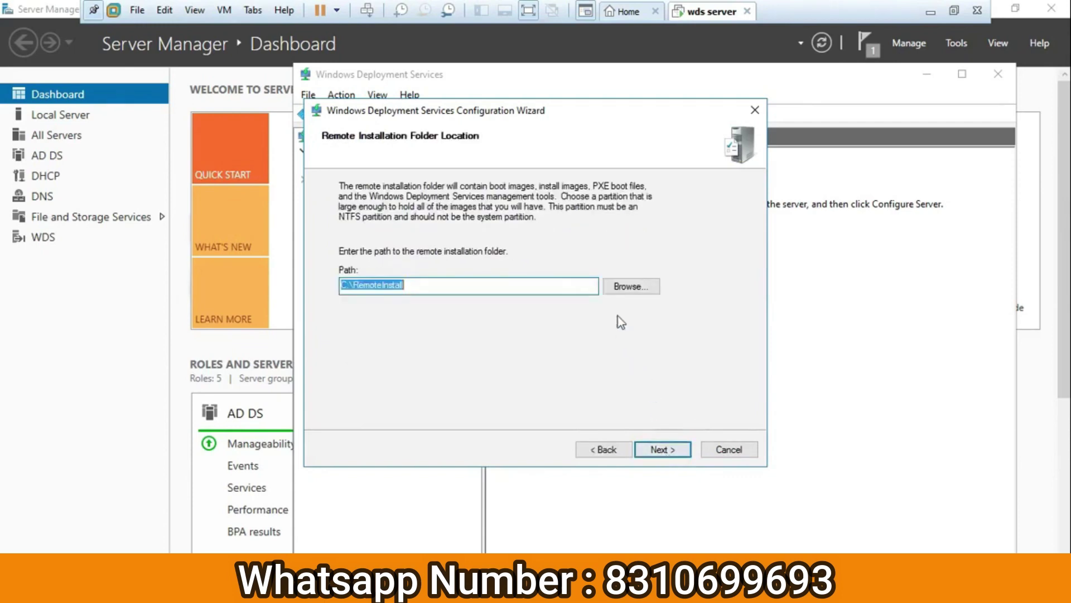
Use C:\RemoteInstall as the remote installation folder despite its system volume location, and keep both Proxy DHCP options enabled
click(448, 285)
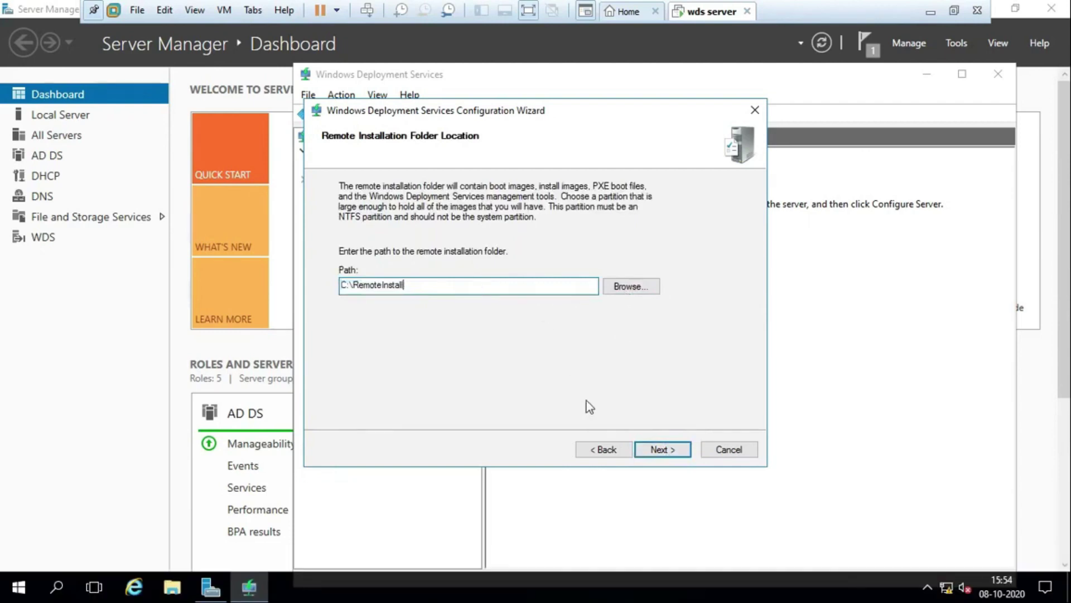
click(661, 450)
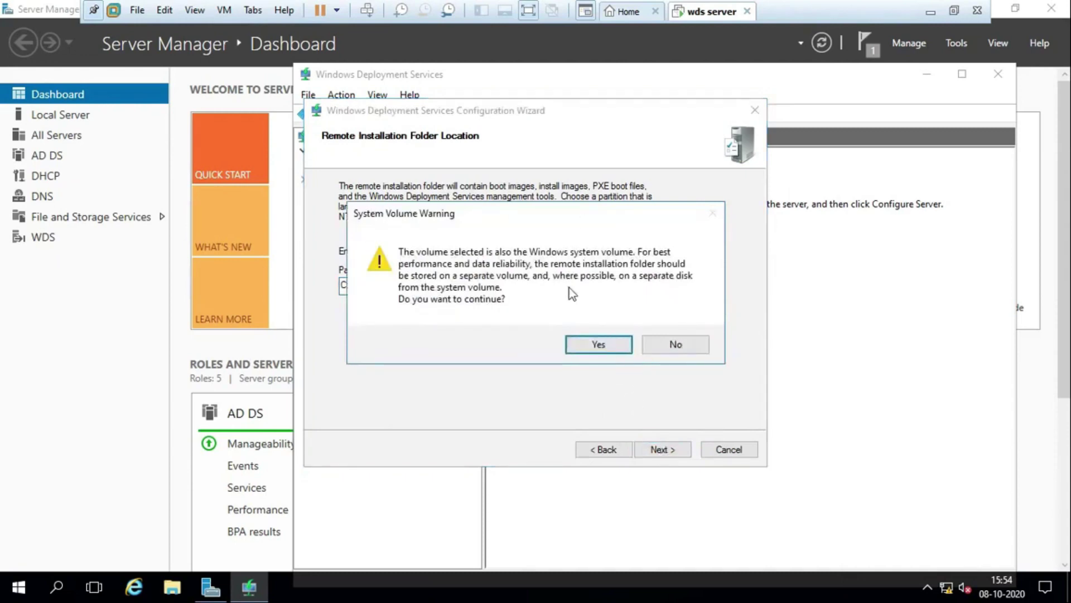
click(593, 352)
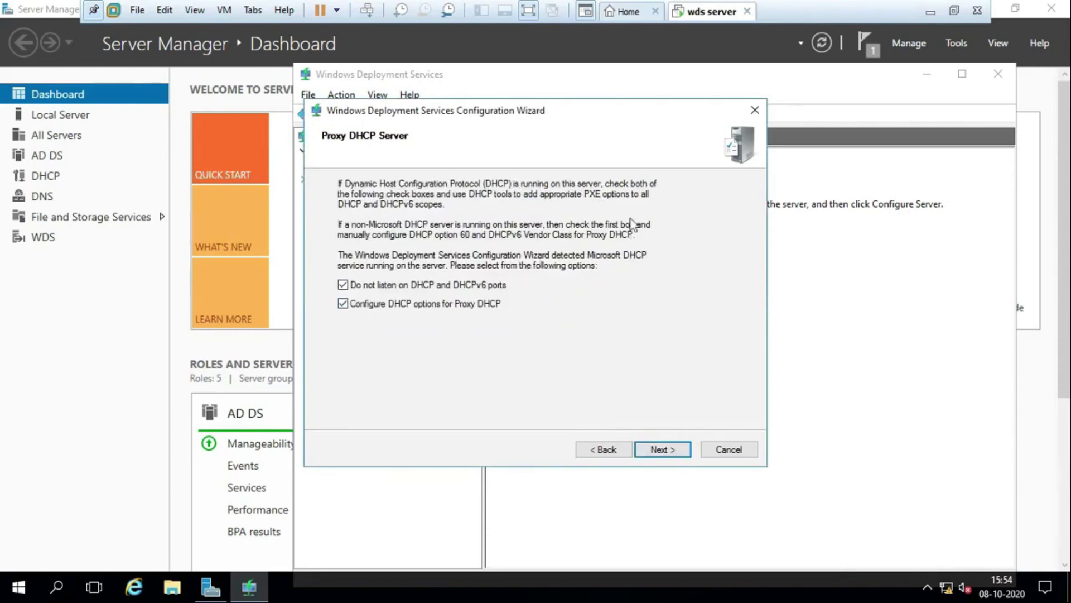
click(657, 453)
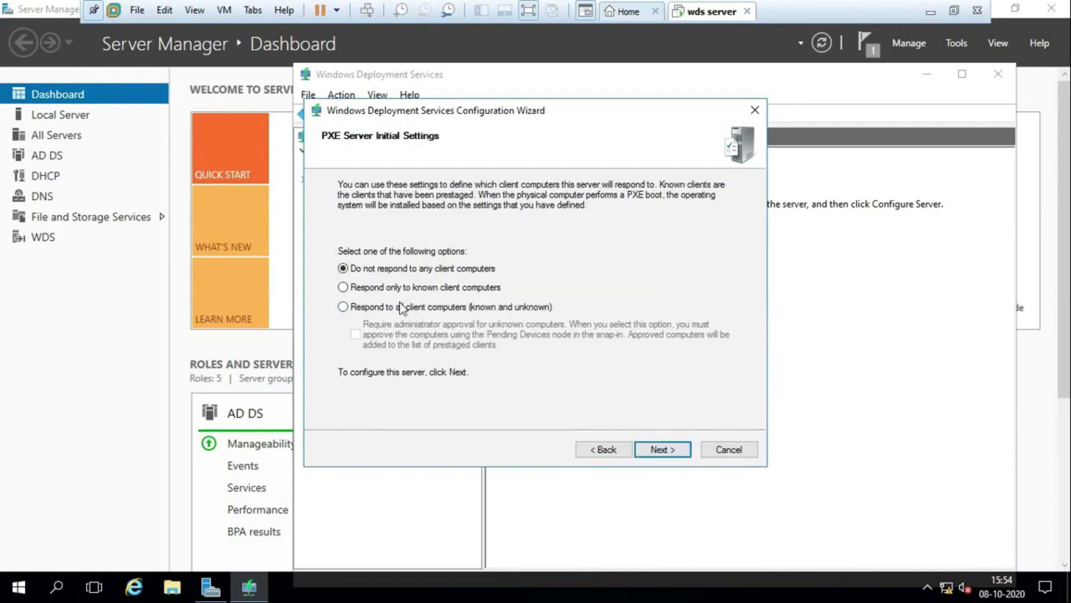
Set the PXE server to respond to all client computers, known and unknown, without administrator approval, and finish the configuration
click(354, 289)
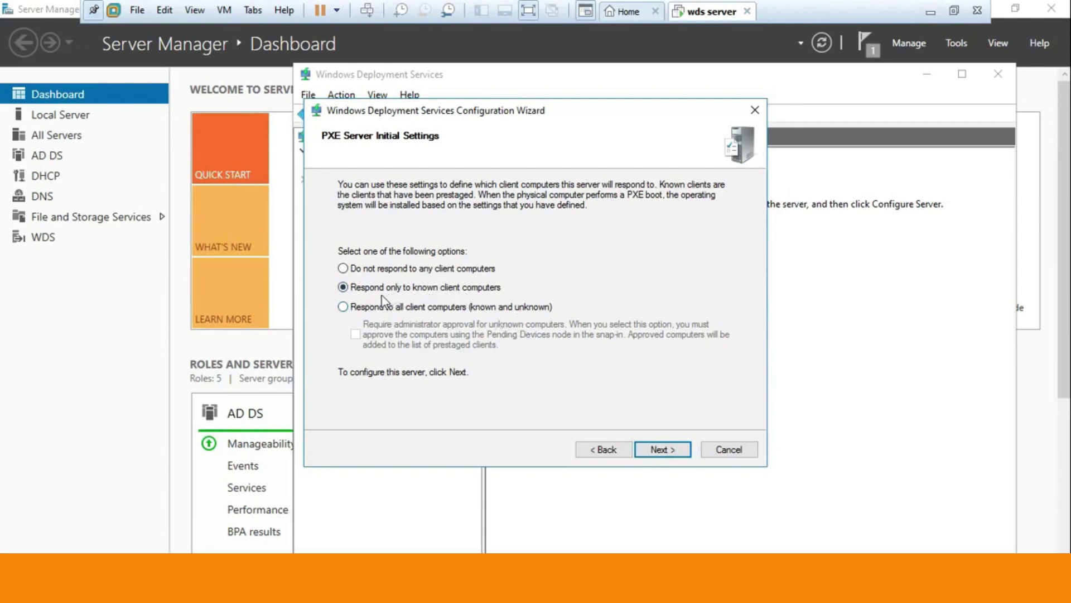
click(359, 310)
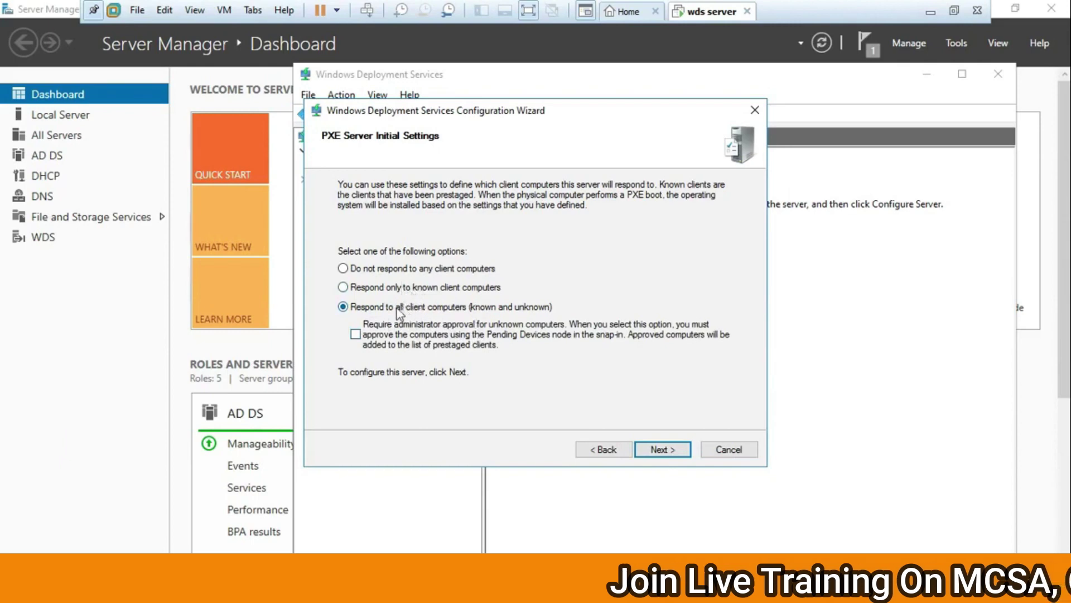
click(655, 454)
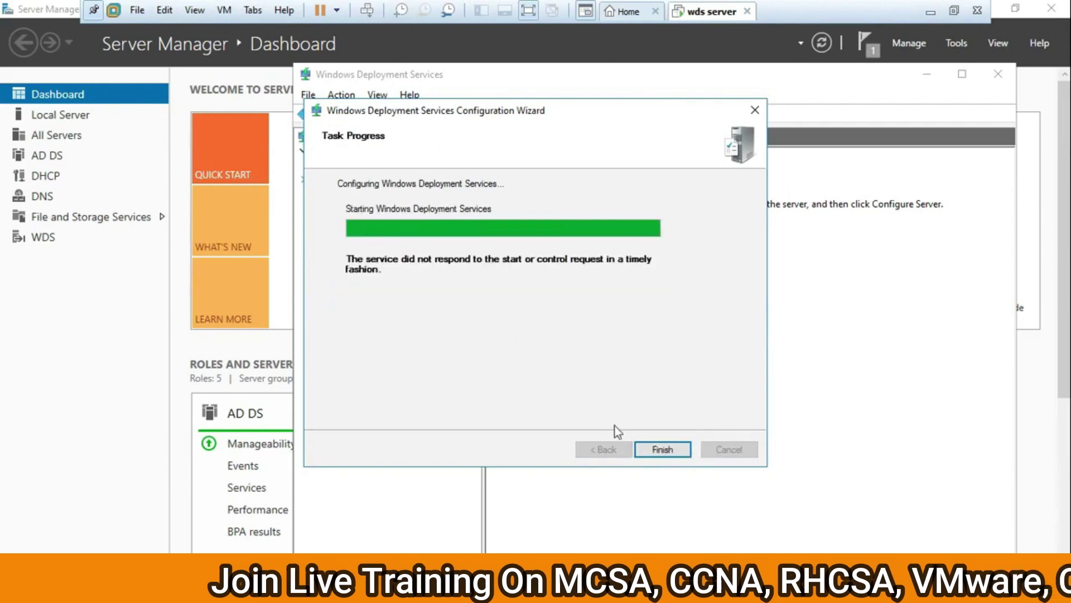
click(663, 450)
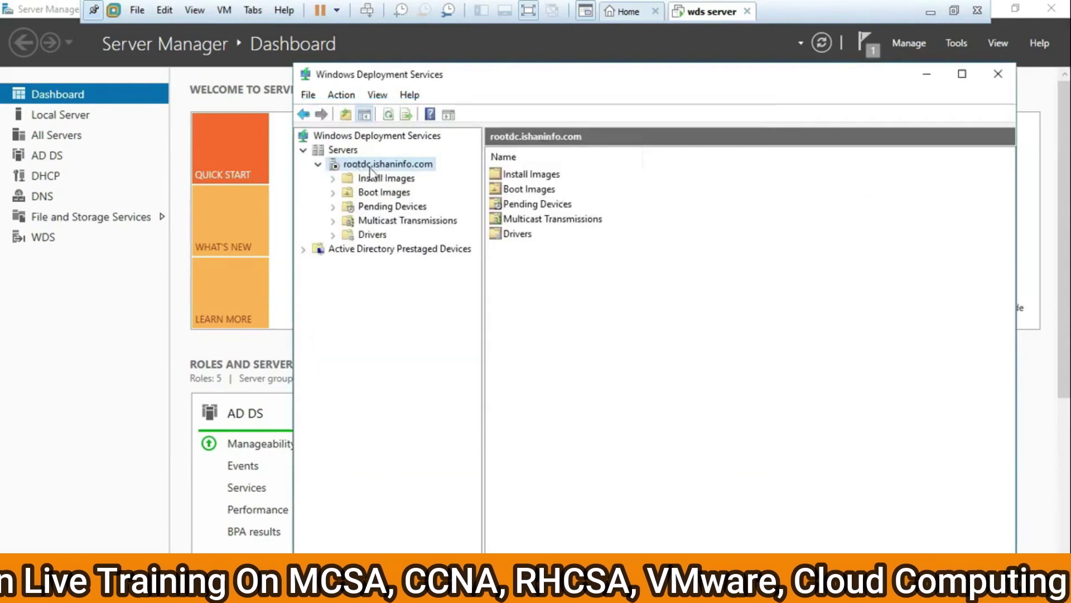
View the Boot Images and Install Images folders under rootdc.ishaninfo.com
click(383, 192)
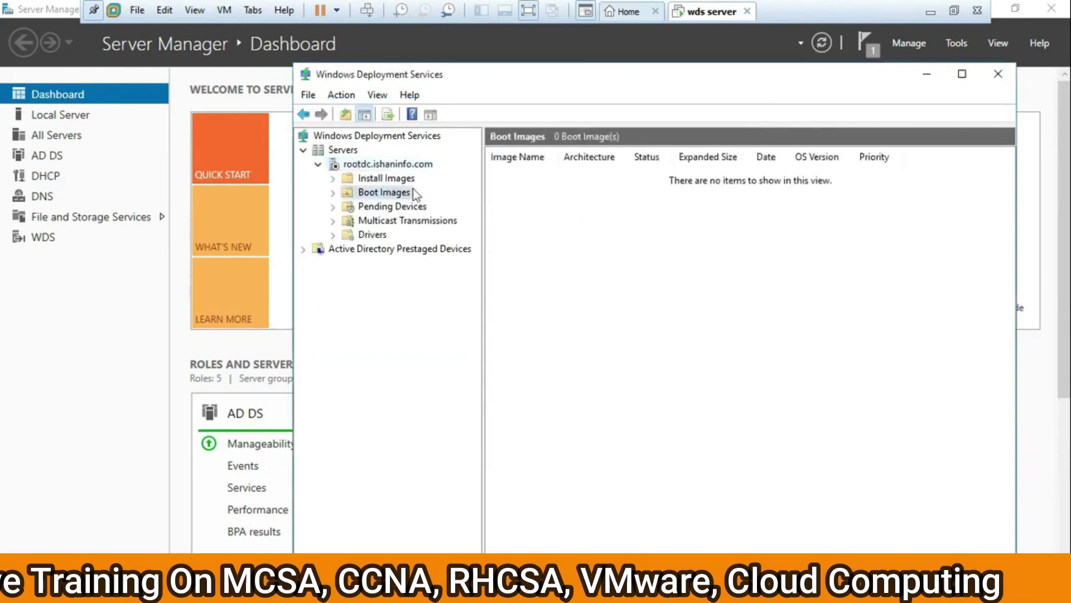
click(400, 178)
click(401, 192)
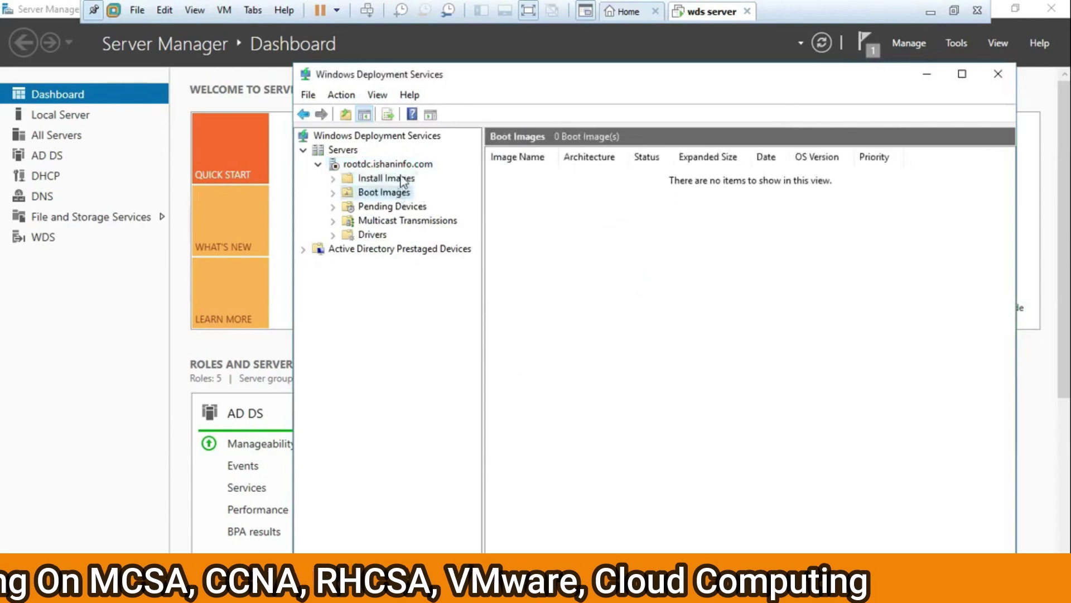
Minimise Server Manager and look for boot.wim and install.wim in the desktop folder win7\sources, closing the folder when done
click(997, 9)
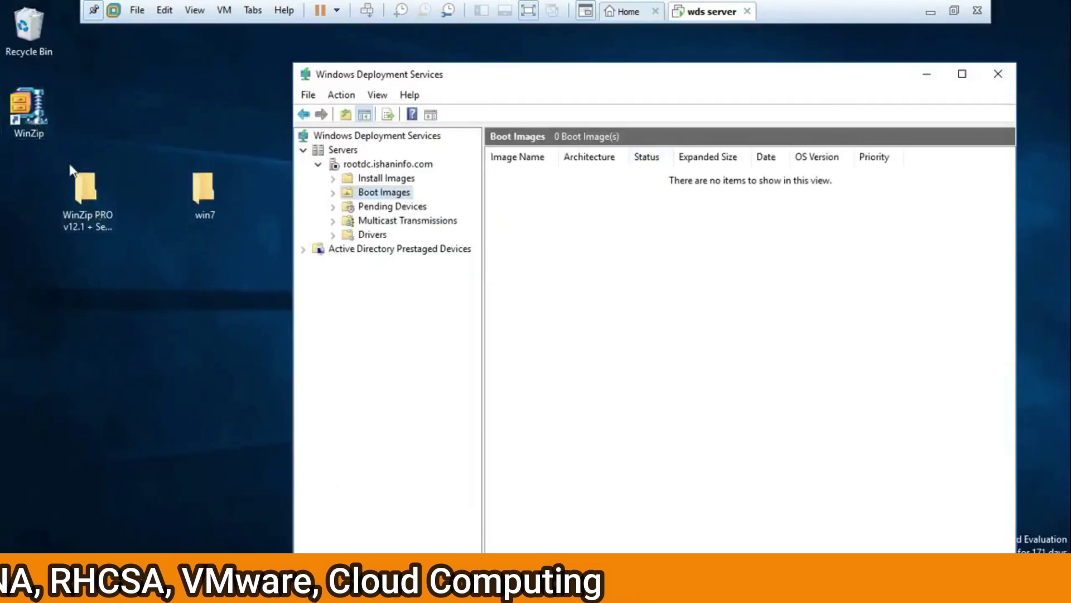
double_click(203, 196)
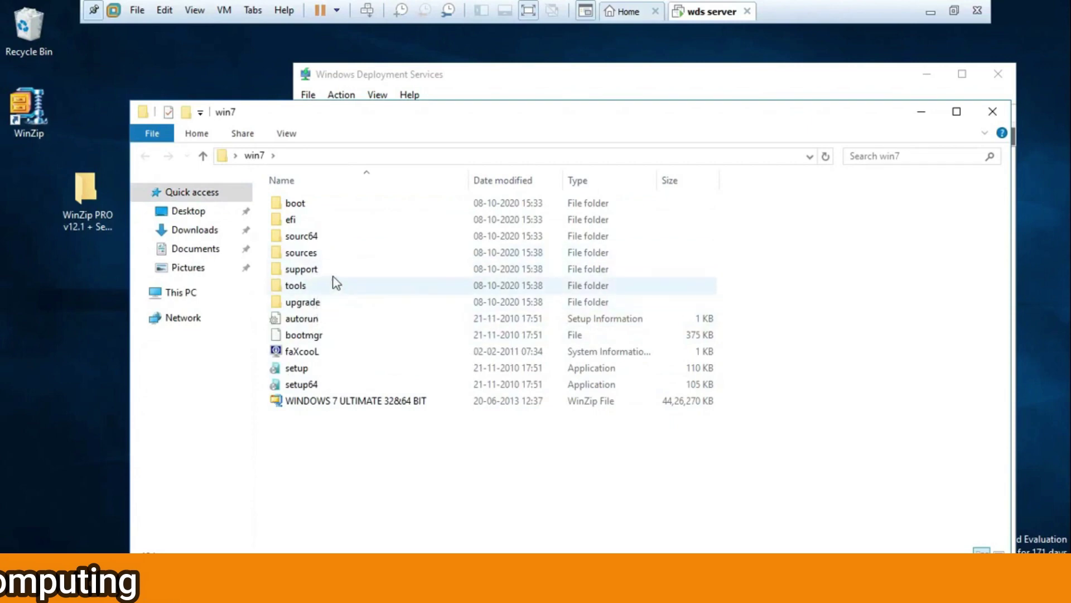
click(334, 256)
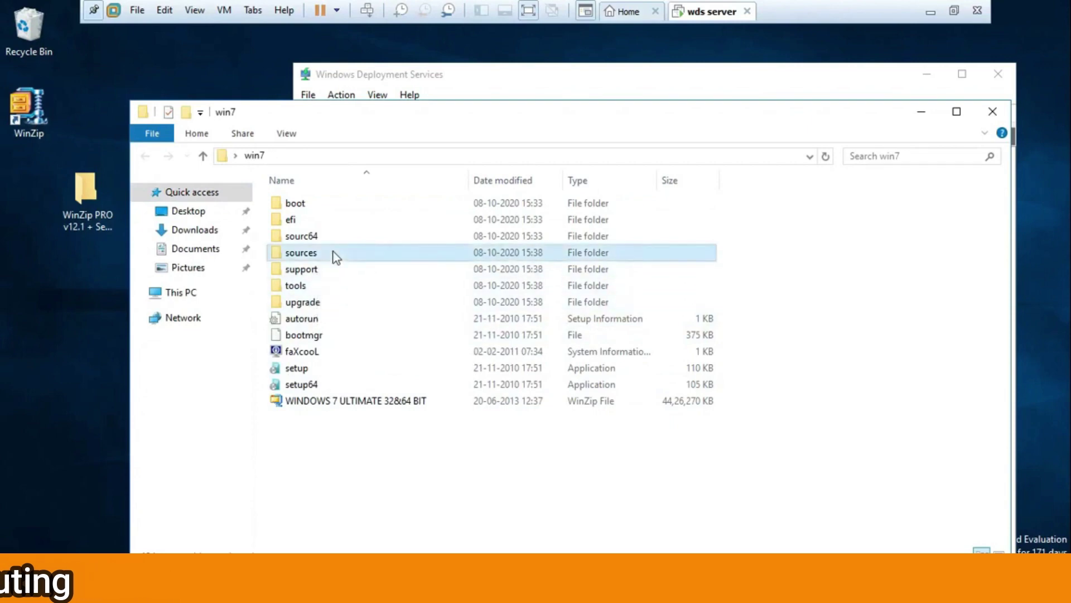
double_click(343, 258)
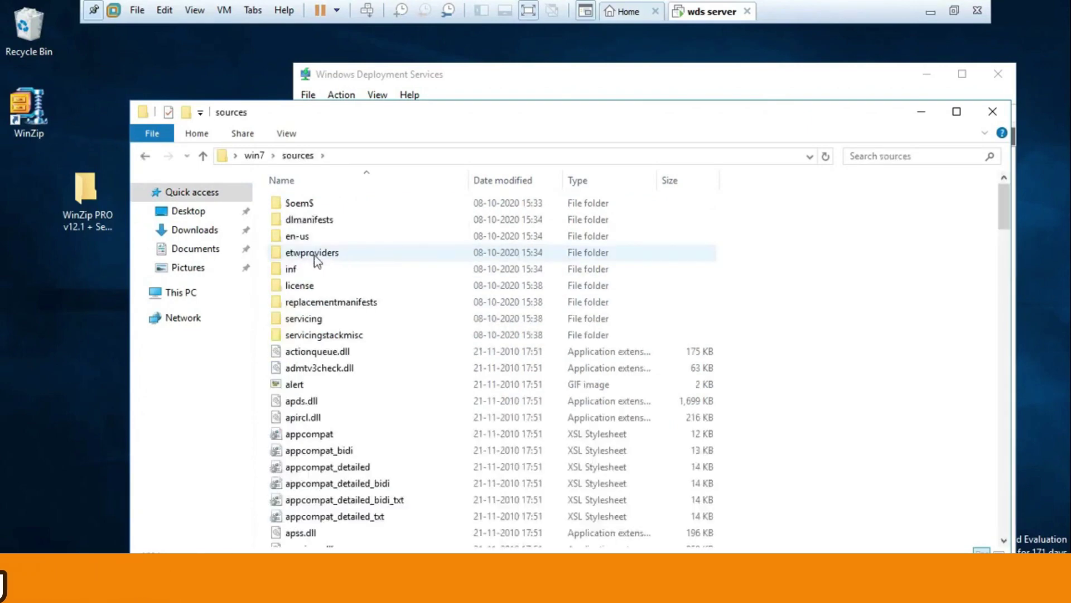
click(329, 319)
key(b)
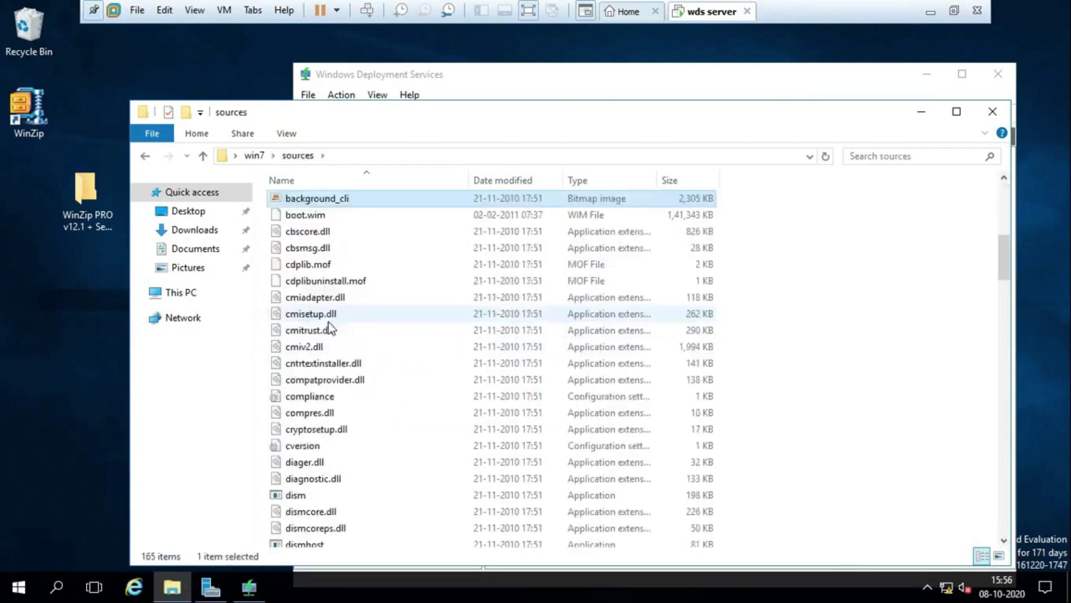
click(321, 218)
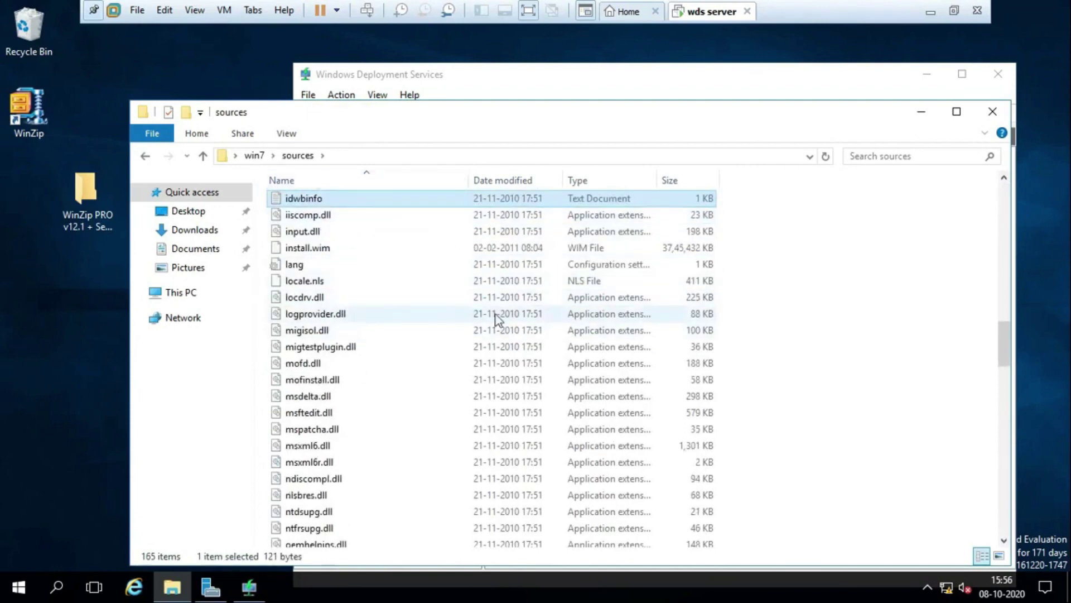
key(Down)
key(Down)
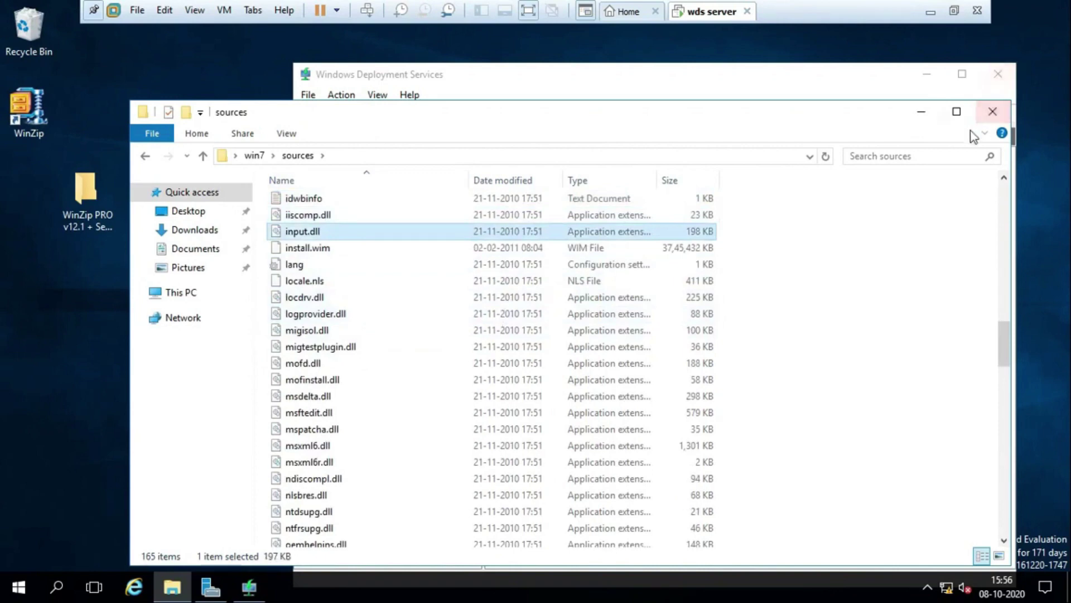
click(993, 111)
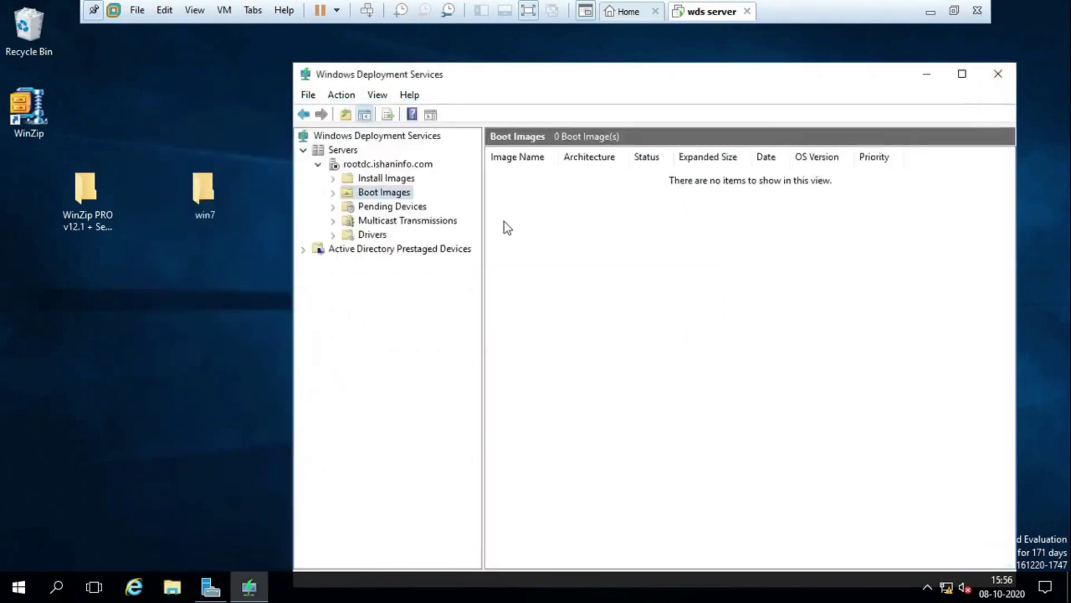
Start adding an install image under Install Images, creating an image group named ImageGroup1
click(391, 178)
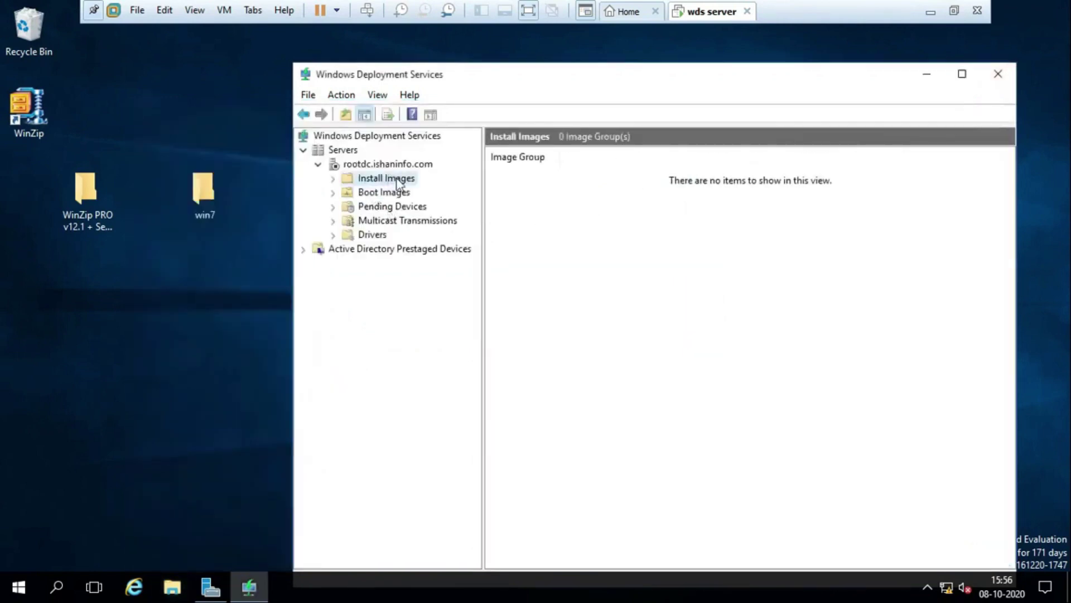
right_click(391, 181)
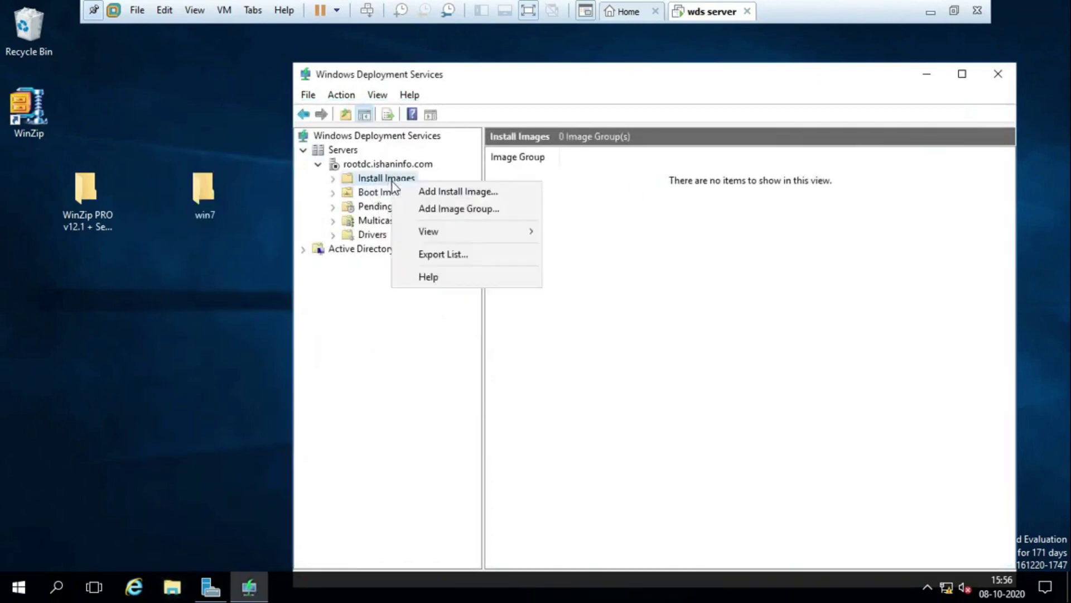
click(459, 198)
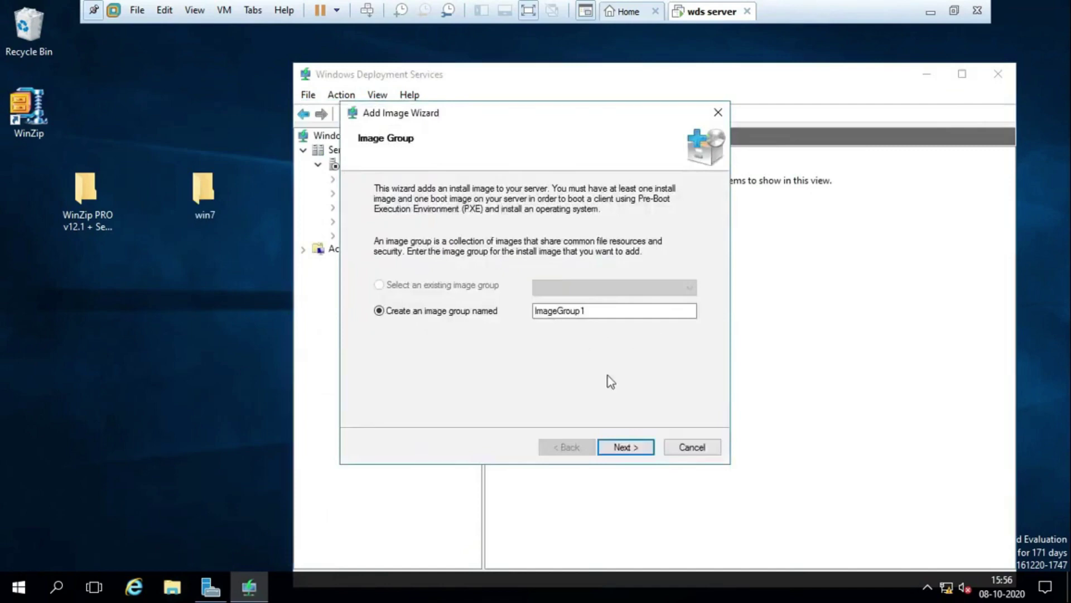
click(638, 448)
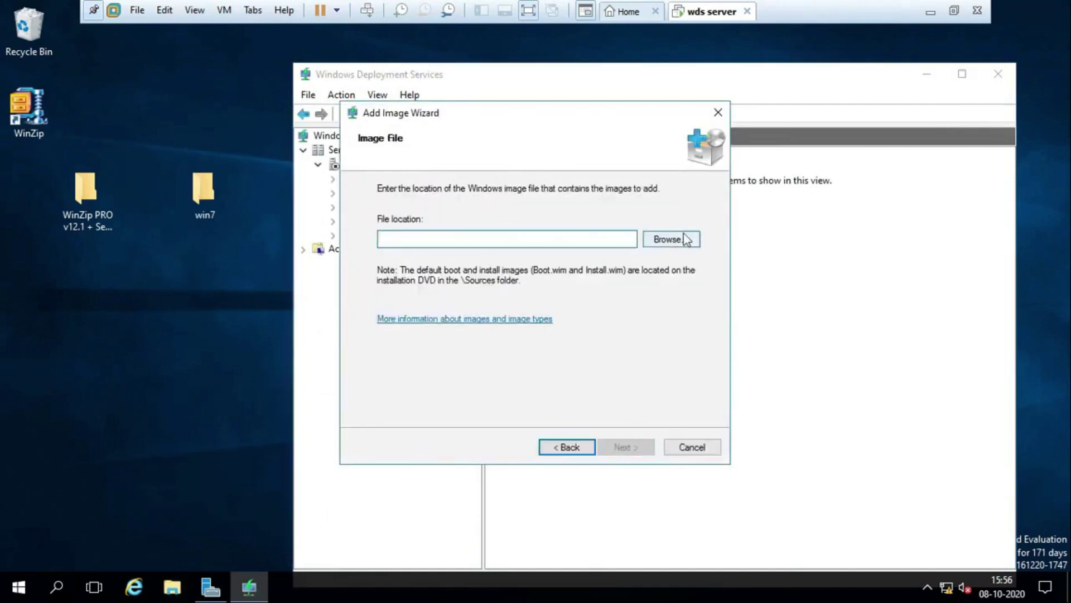
Use install.wim from the win7\sources folder on the desktop as the image file and list its available images
click(668, 239)
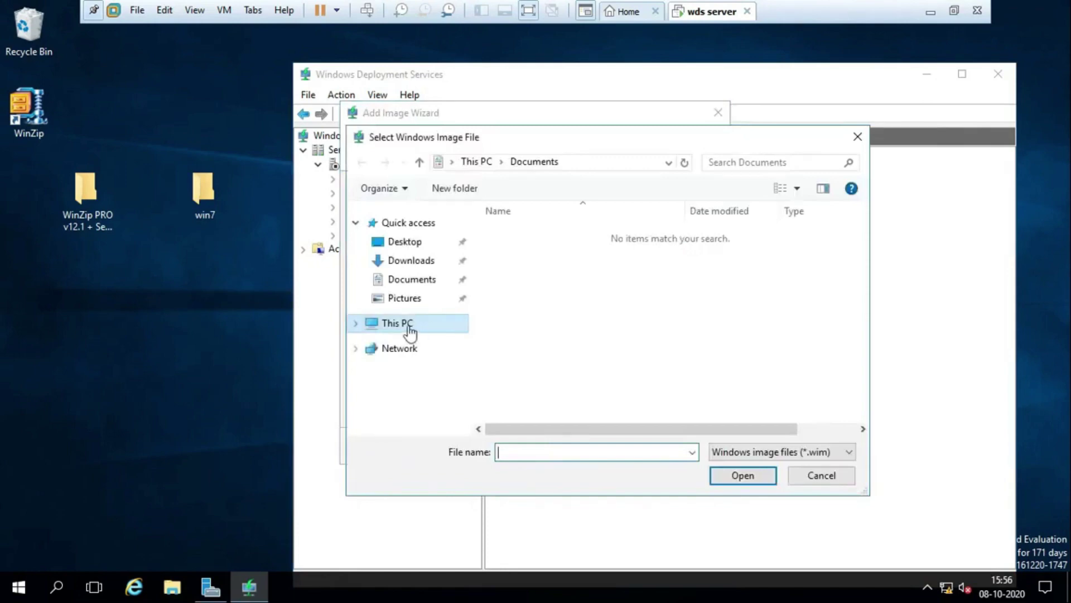
click(416, 242)
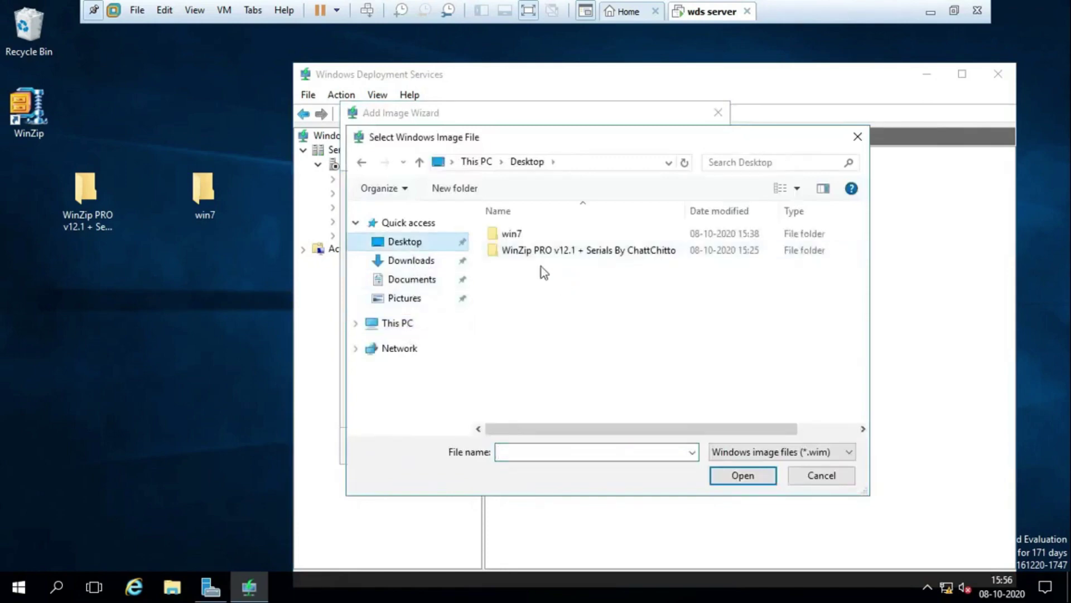
double_click(522, 237)
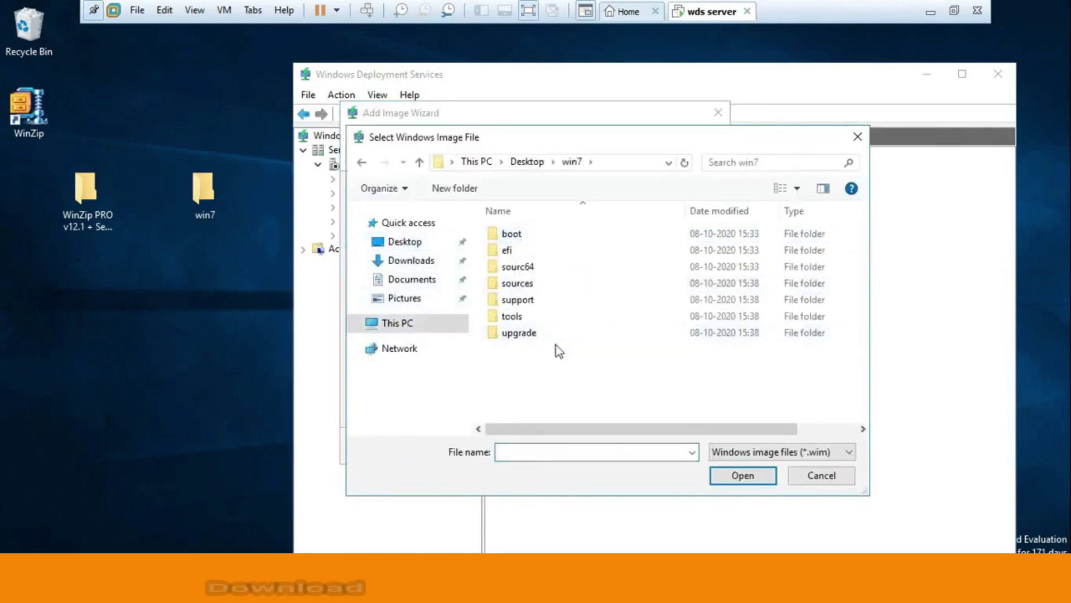
double_click(533, 284)
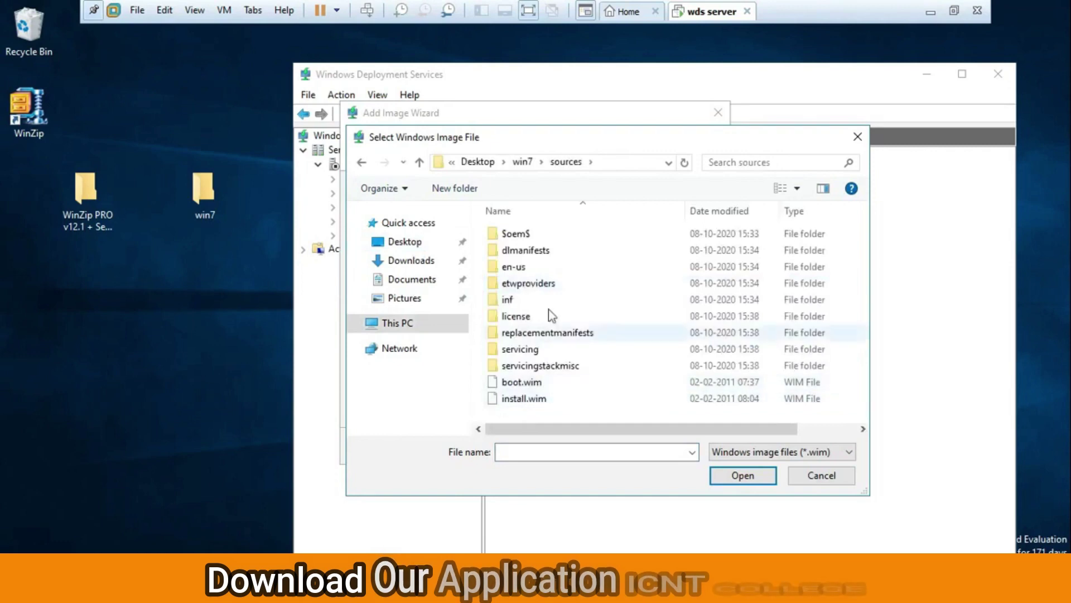
click(525, 400)
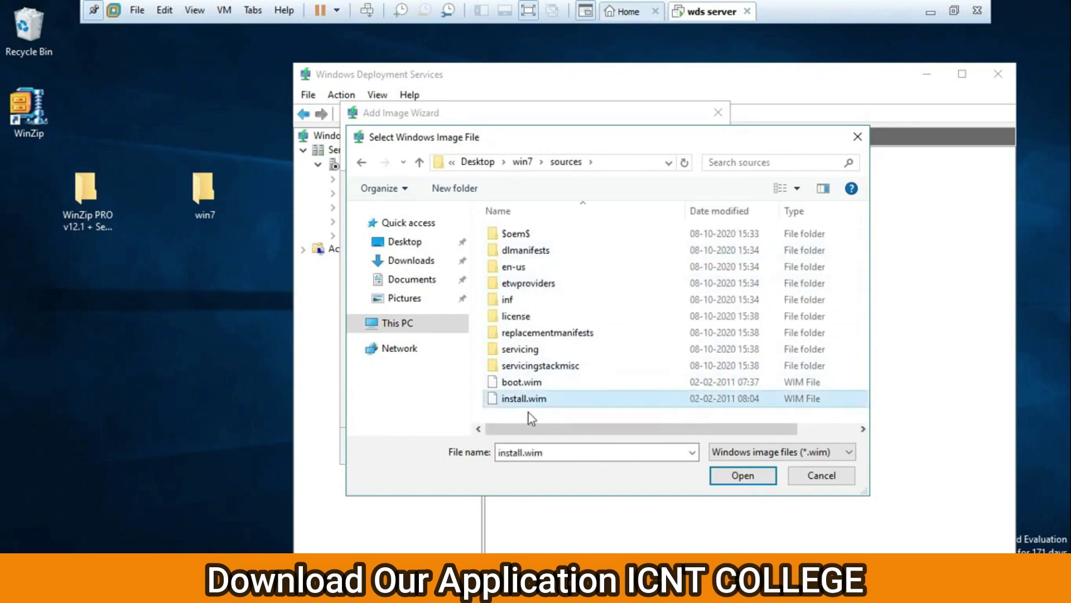
click(716, 474)
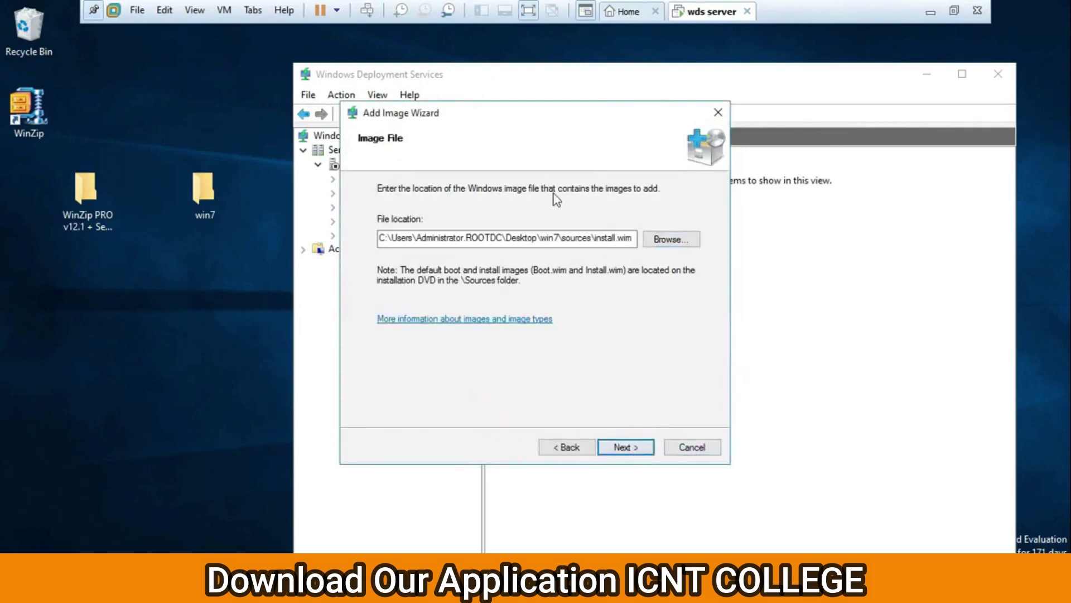
drag(643, 108, 703, 120)
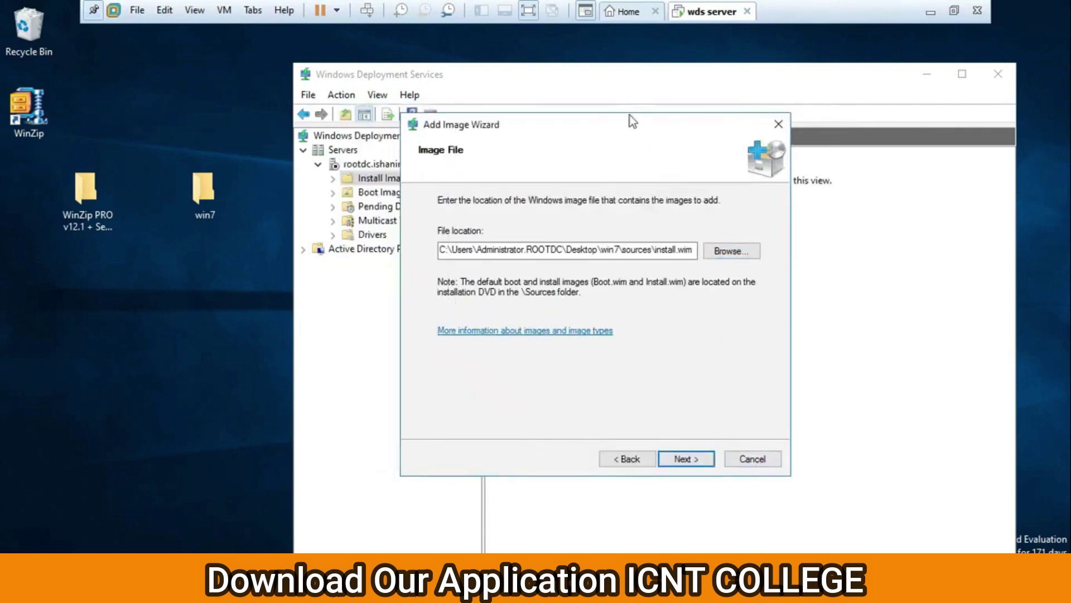
drag(630, 116, 662, 113)
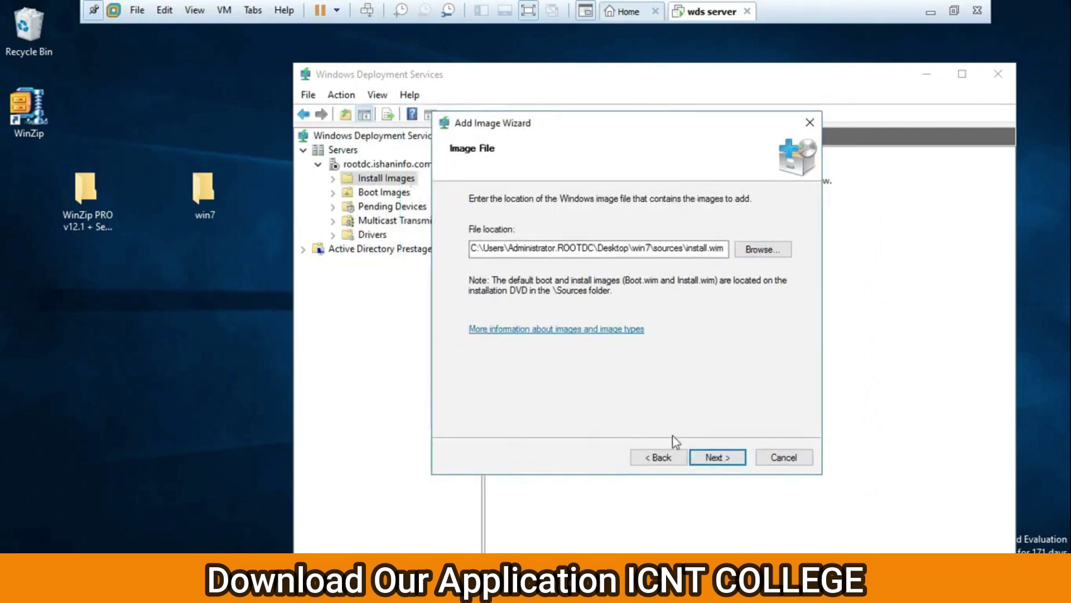
click(715, 458)
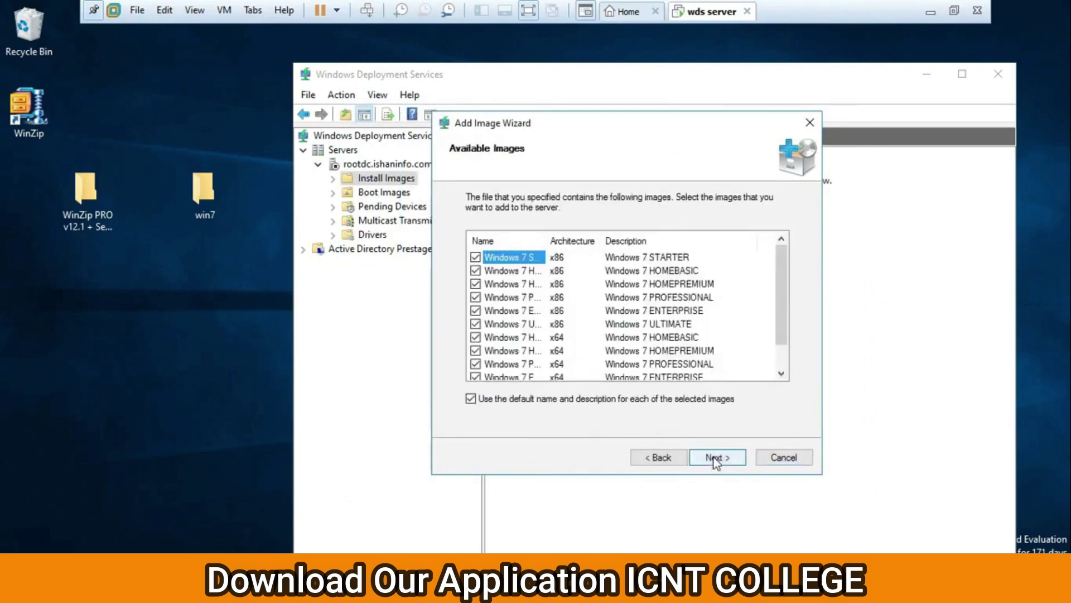
Examine the editions and architectures in the available images list, widening the Architecture and Name columns to read the full names
click(474, 260)
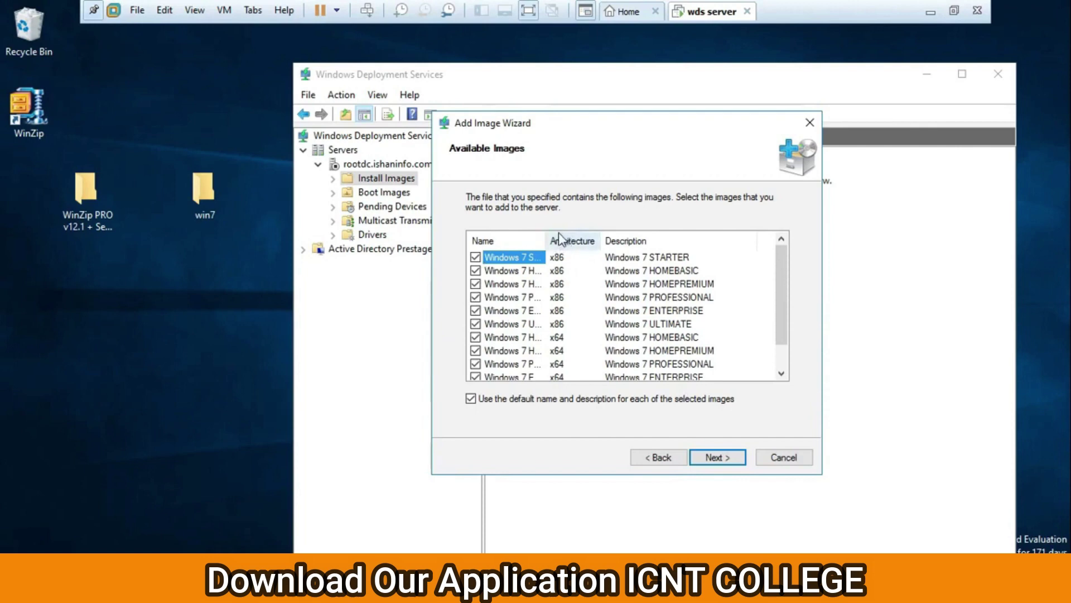
click(522, 339)
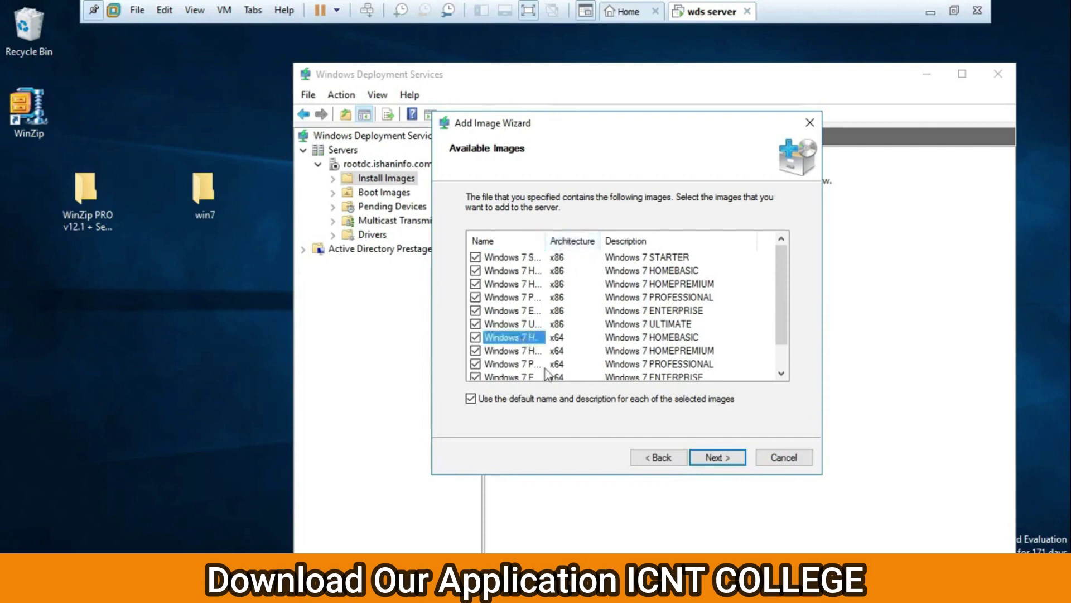
scroll(508, 350, down, 1)
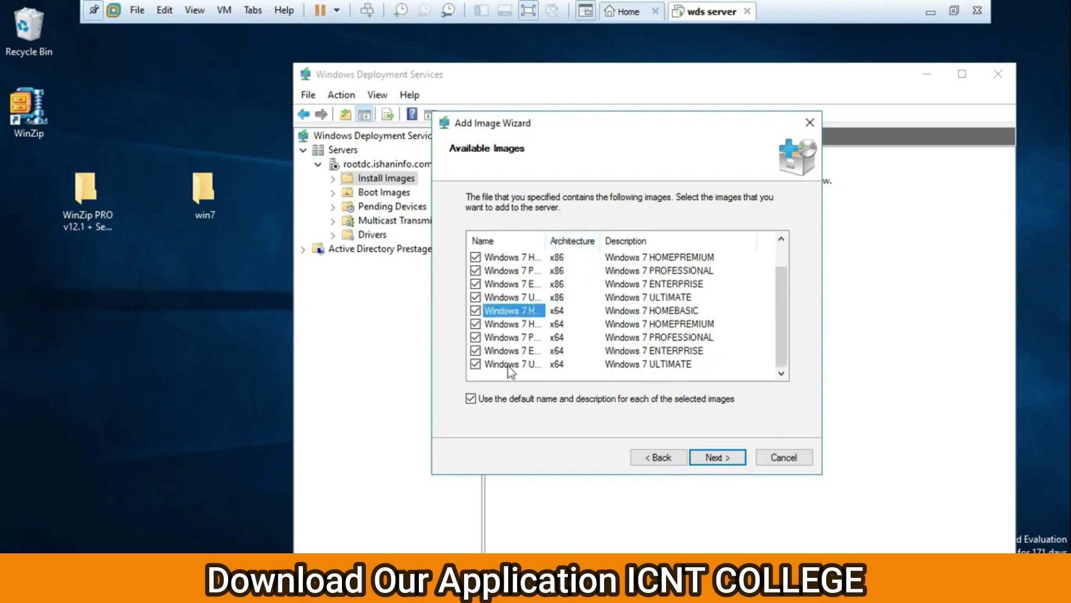
scroll(505, 349, up, 1)
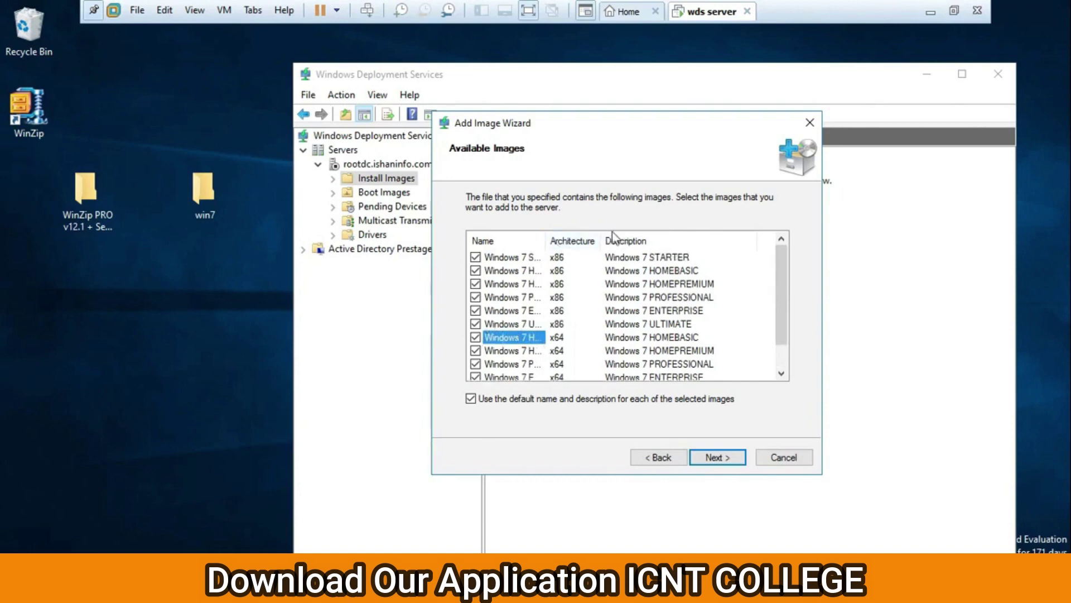
drag(602, 231, 673, 232)
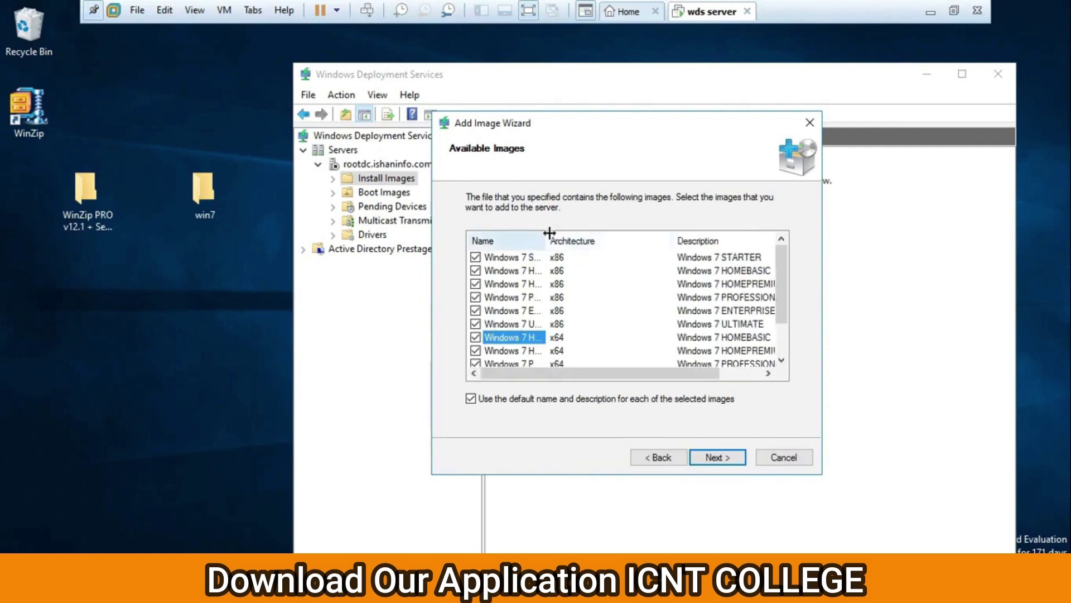
drag(568, 235, 633, 237)
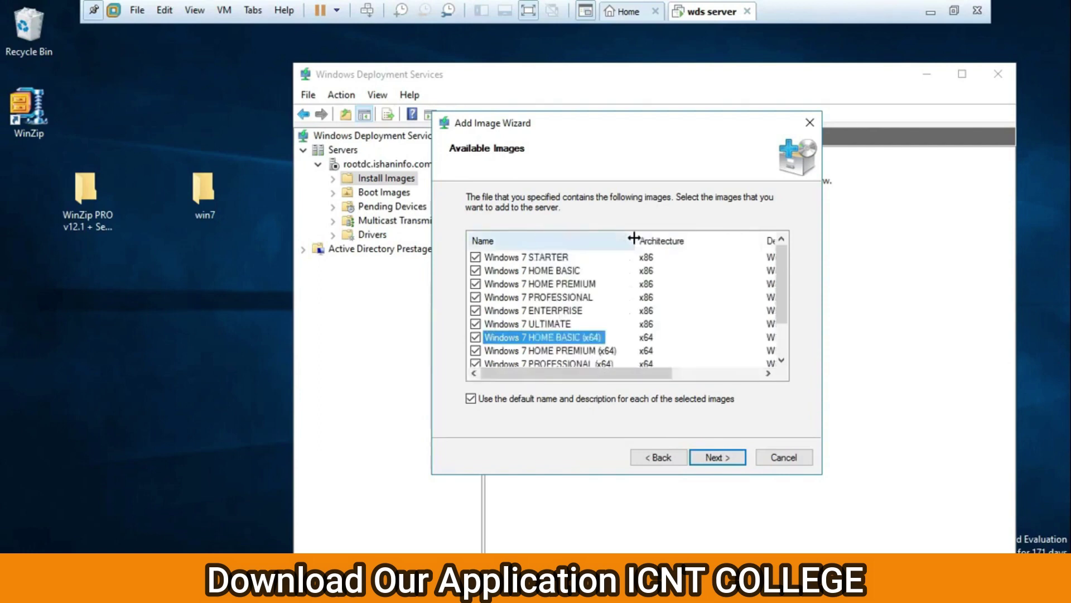
Deselect every image except Windows 7 ULTIMATE (x64), keep the default name and description, and confirm the summary to add it to the server
click(476, 257)
click(476, 270)
click(475, 297)
click(475, 316)
click(475, 323)
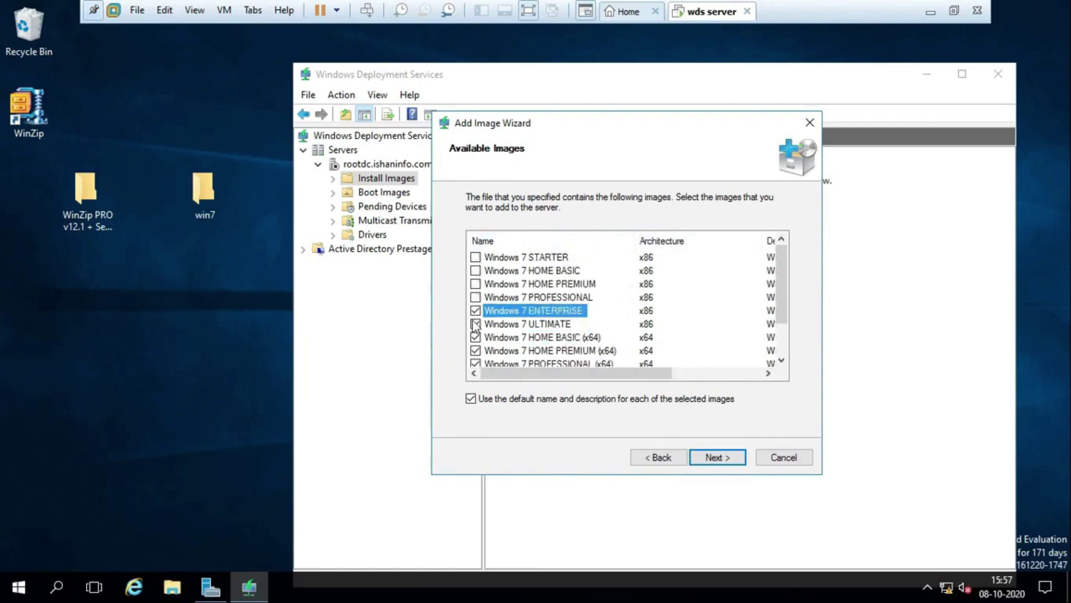
click(475, 297)
scroll(477, 338, down, 1)
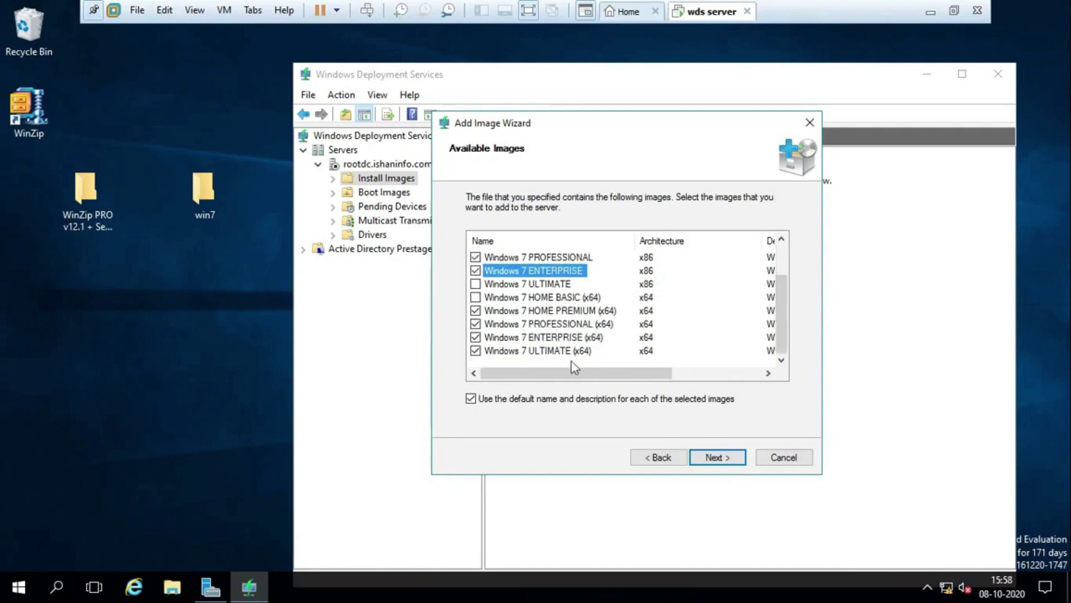
click(475, 337)
click(475, 310)
click(476, 323)
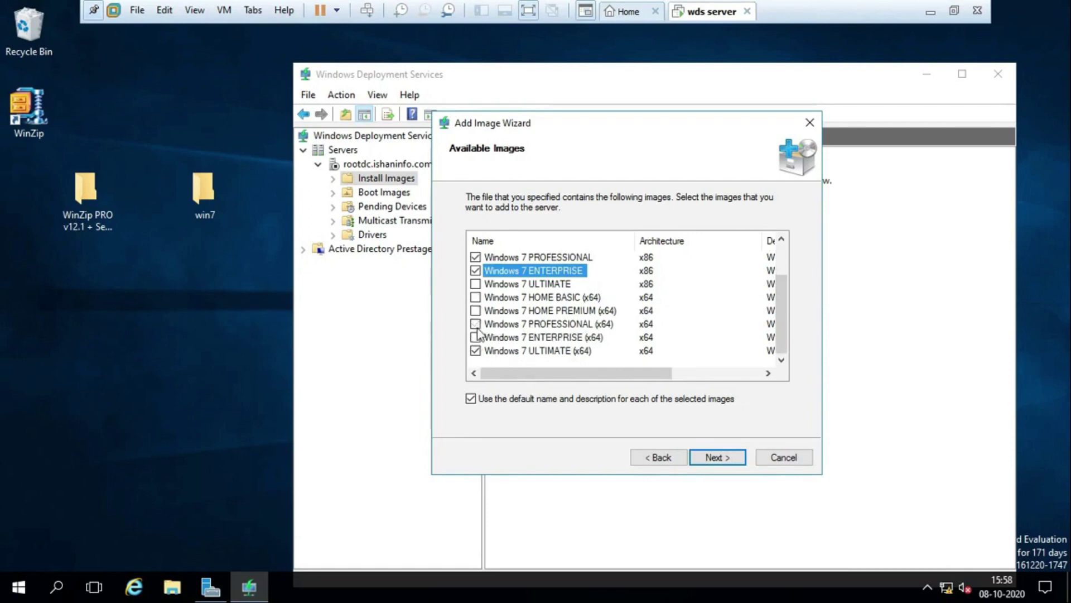
click(475, 270)
click(475, 256)
scroll(522, 341, up, 1)
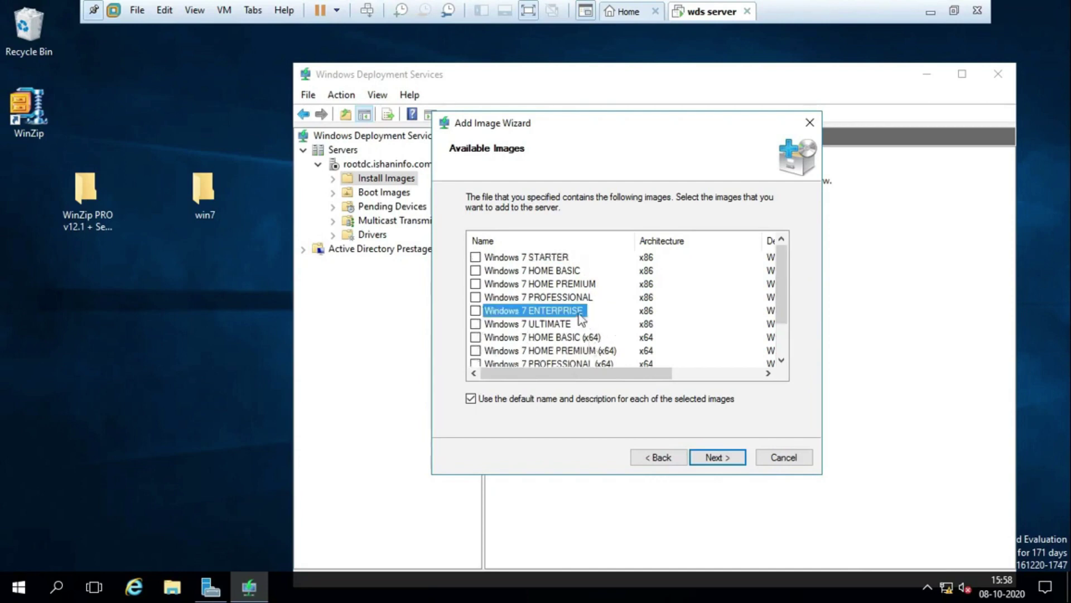
scroll(583, 324, down, 1)
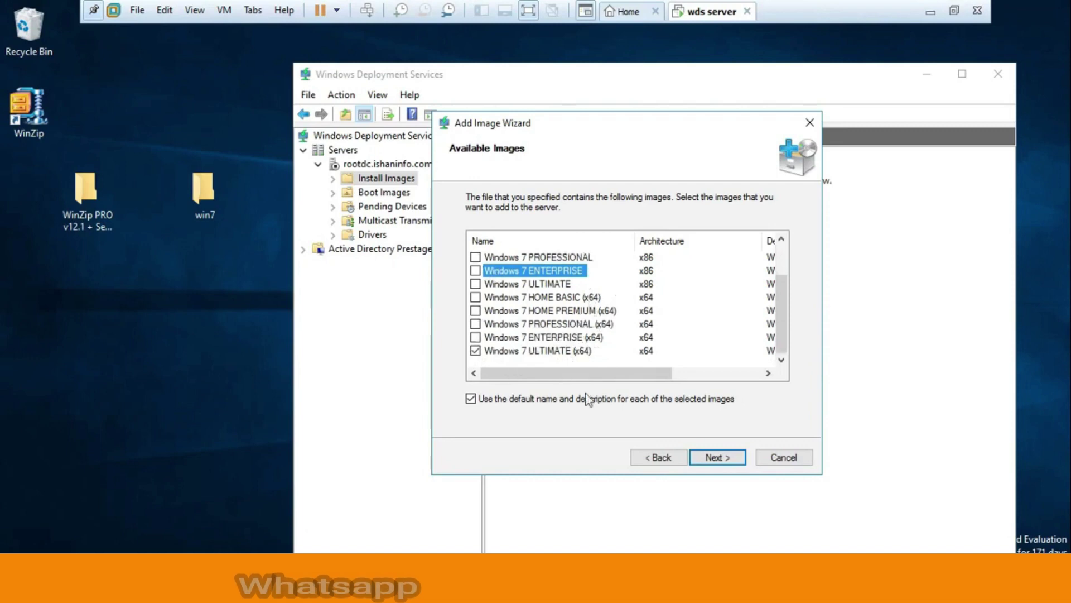
click(724, 461)
click(717, 457)
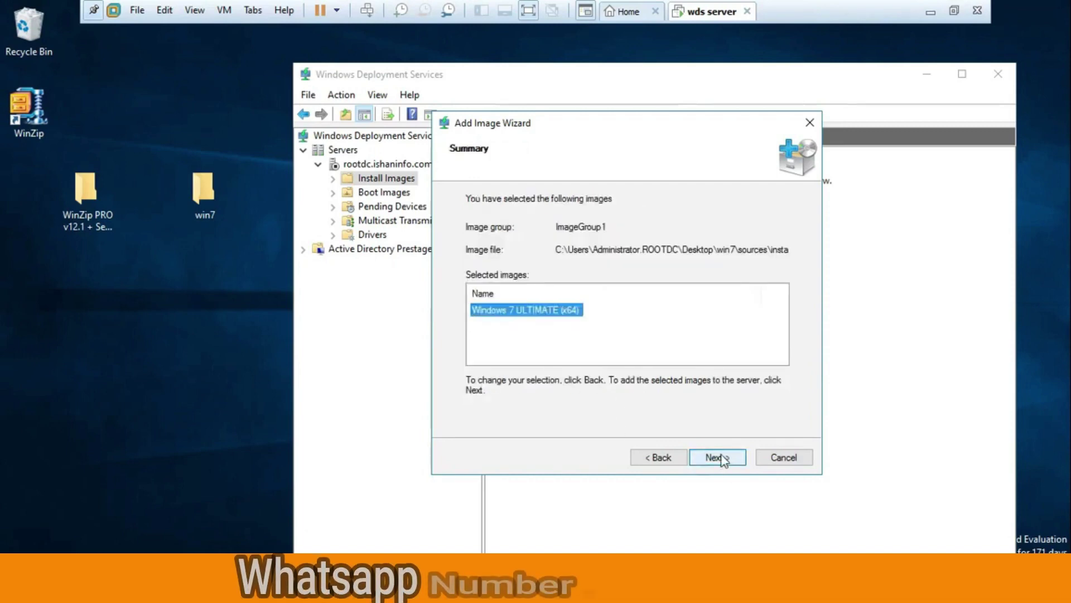
Add the selected Windows 7 ULTIMATE (x64) install image to the server and finish the Add Image Wizard
click(717, 457)
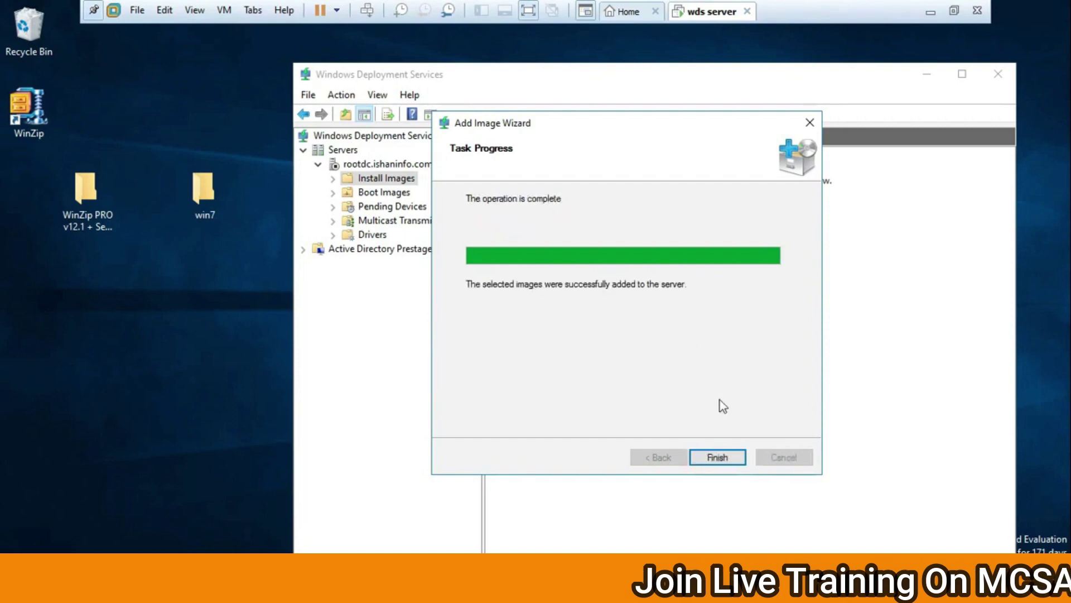
click(719, 458)
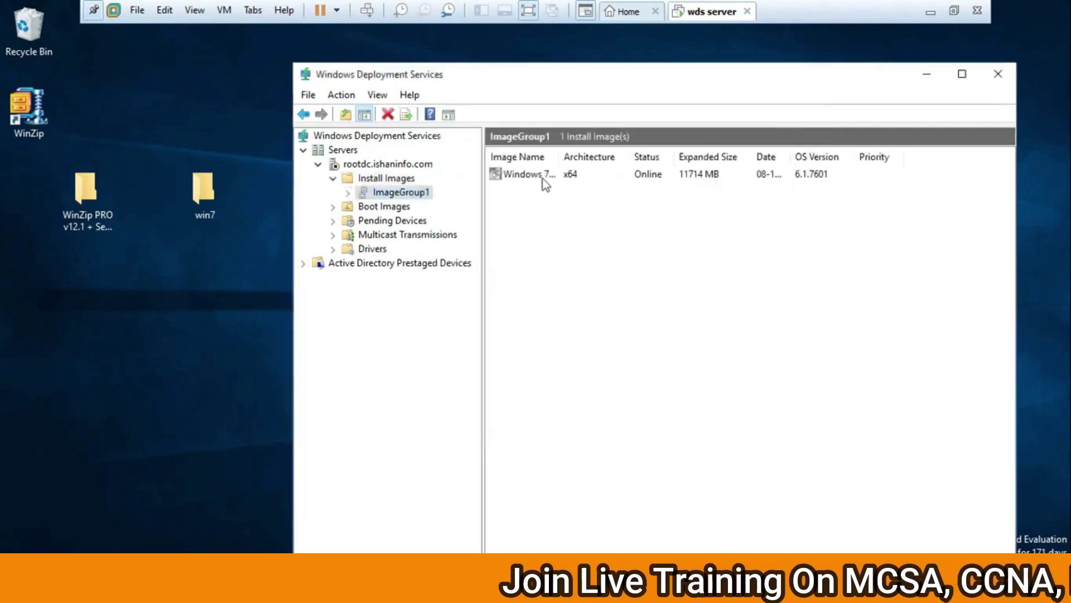
Start adding a boot image under Boot Images, using boot.wim from the win7\sources folder as the image file
click(384, 208)
right_click(384, 209)
click(427, 215)
click(691, 250)
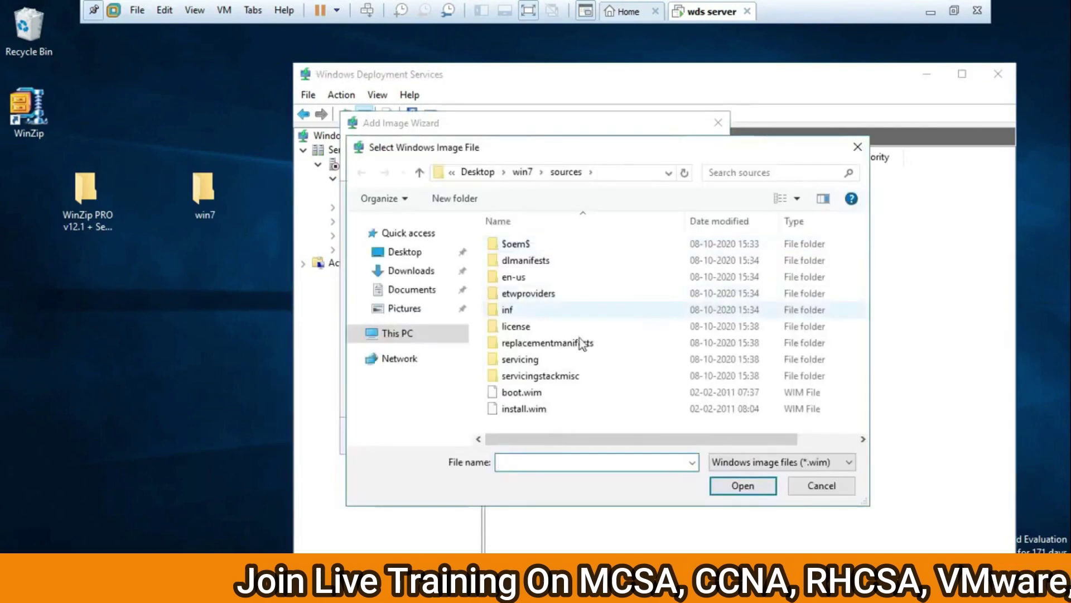
click(525, 392)
click(743, 486)
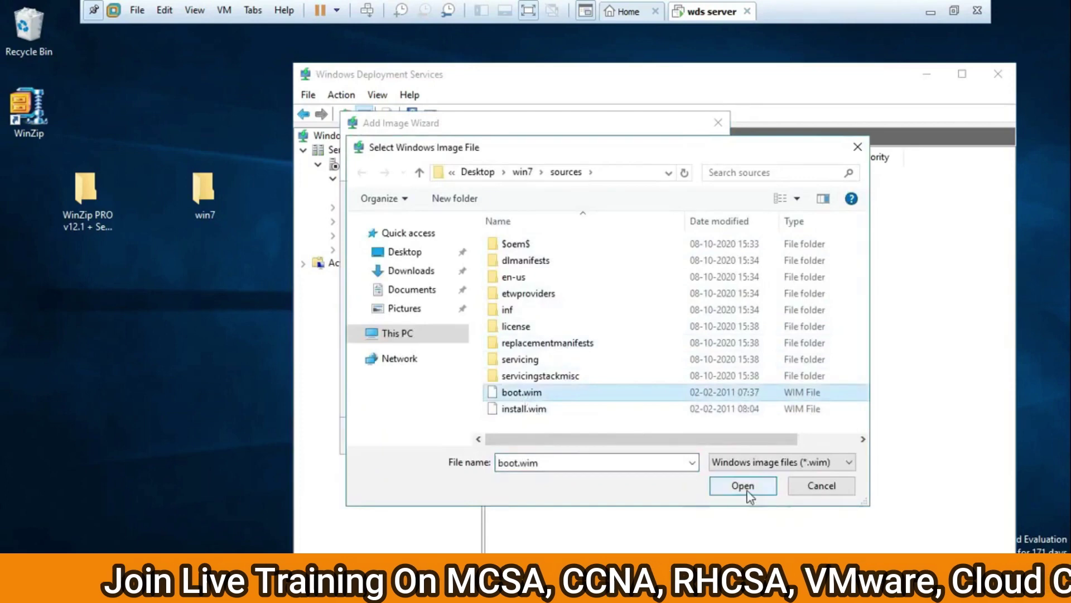
Keep the default name and description Microsoft Windows Setup (x86), add the boot image to the server, and finish the wizard
click(636, 440)
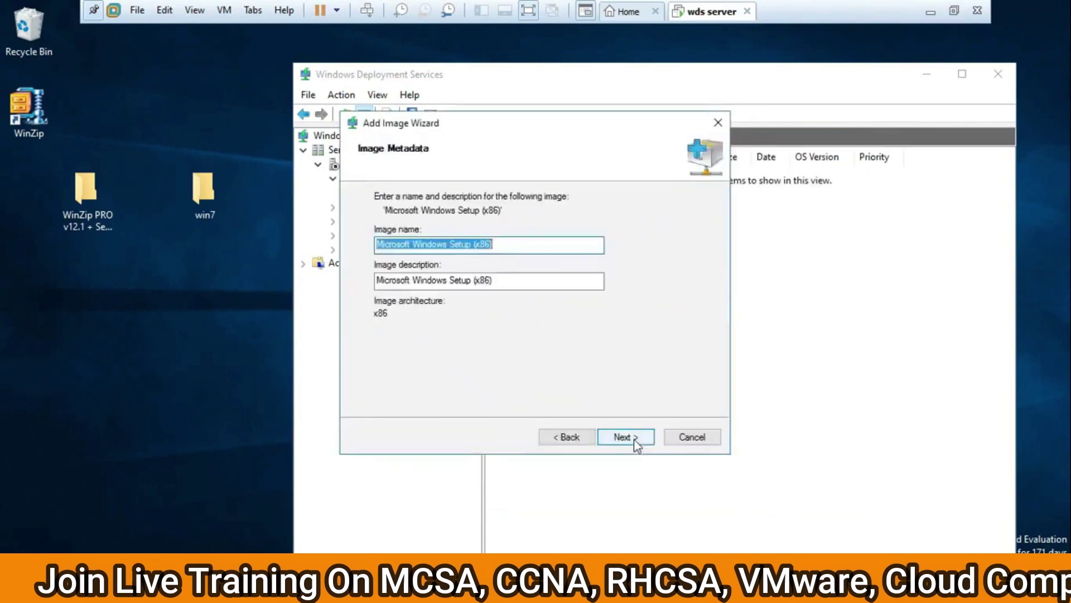
click(635, 439)
click(620, 438)
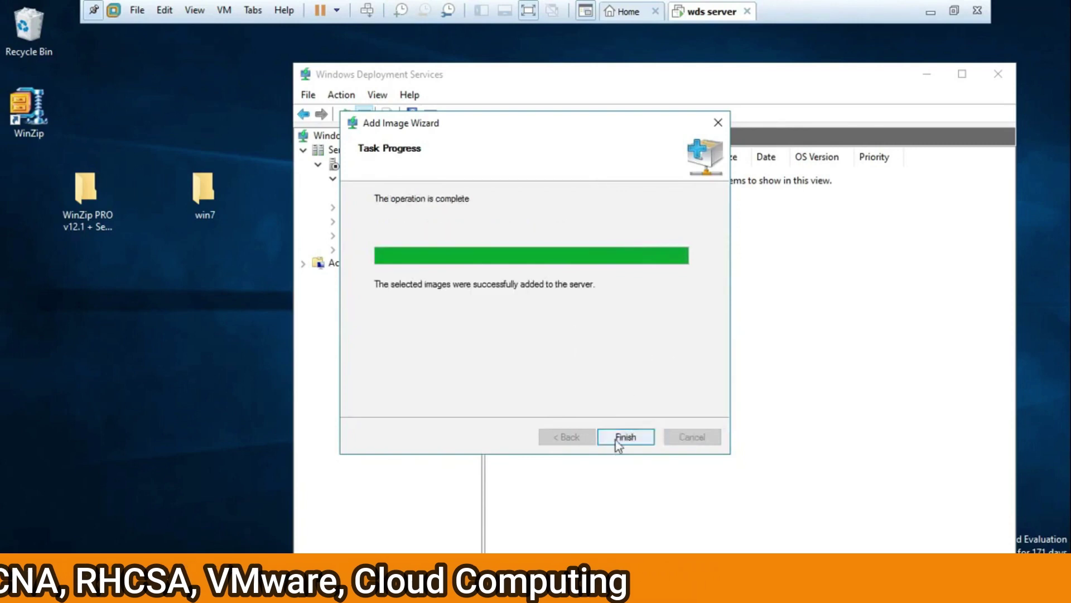
click(625, 438)
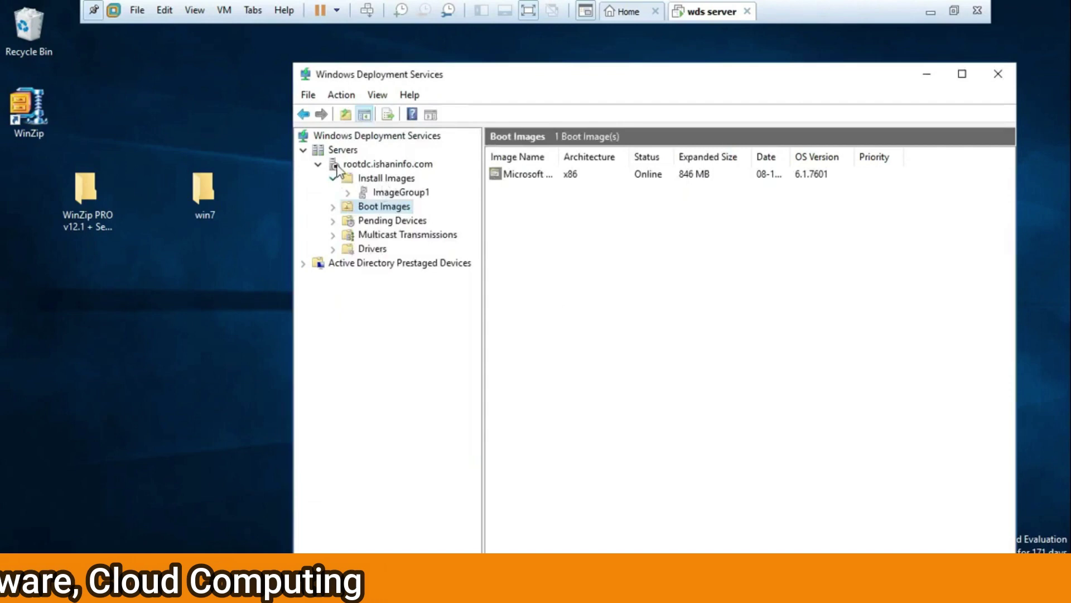
click(368, 165)
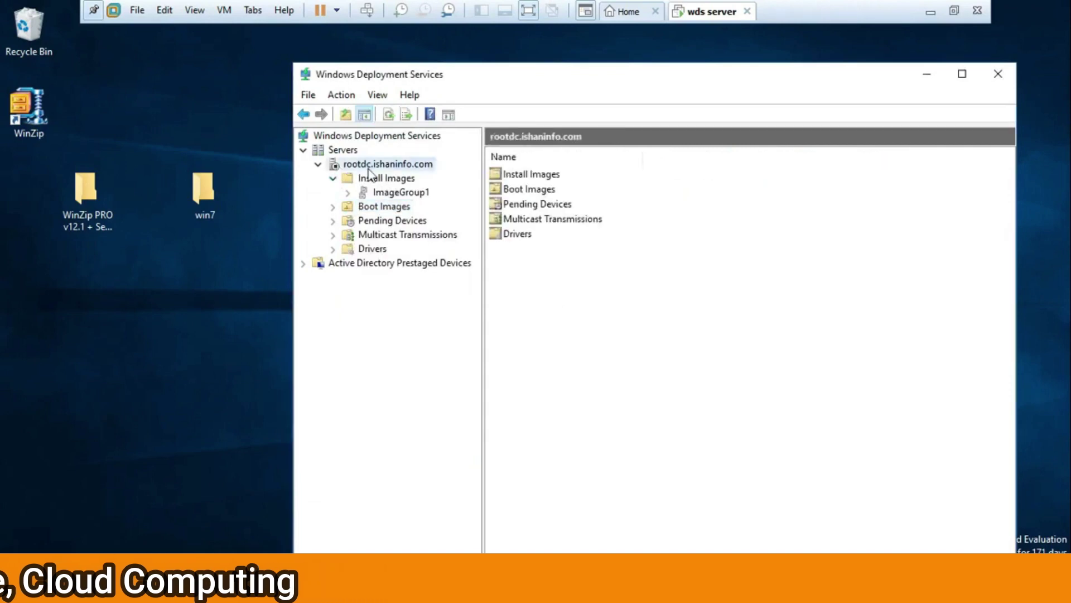
click(342, 151)
right_click(352, 156)
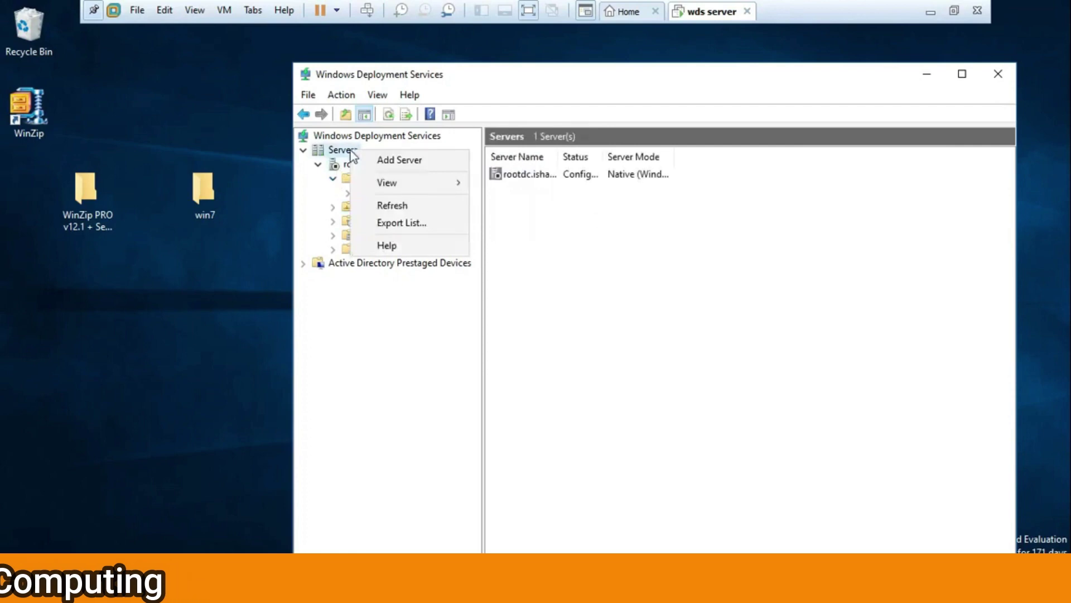
click(363, 139)
right_click(363, 138)
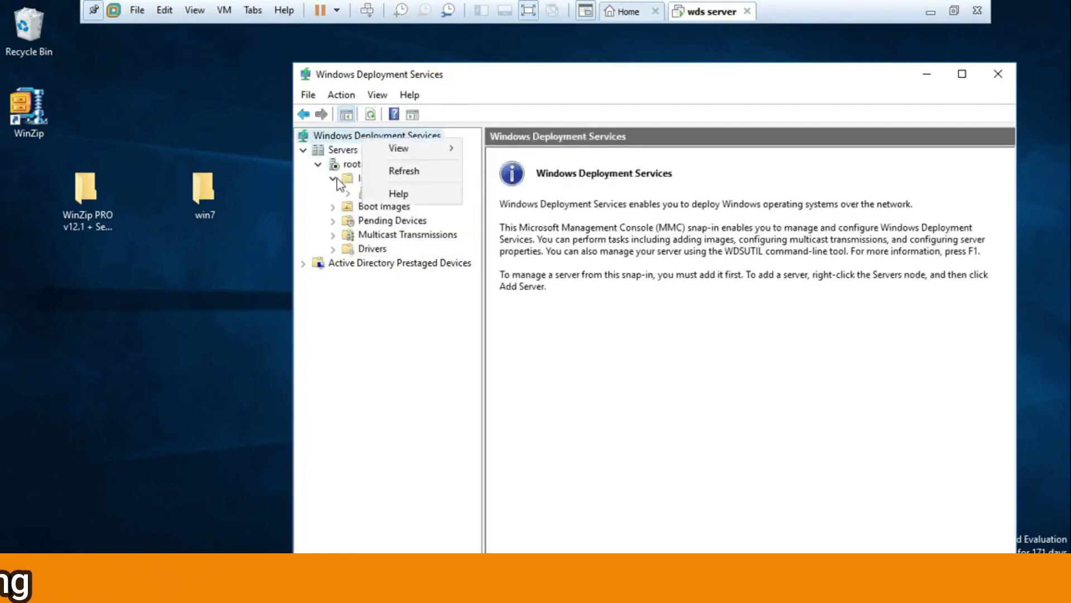
Start the Windows Deployment Services service on the rootdc.ishaninfo.com server and dismiss the notification
click(345, 166)
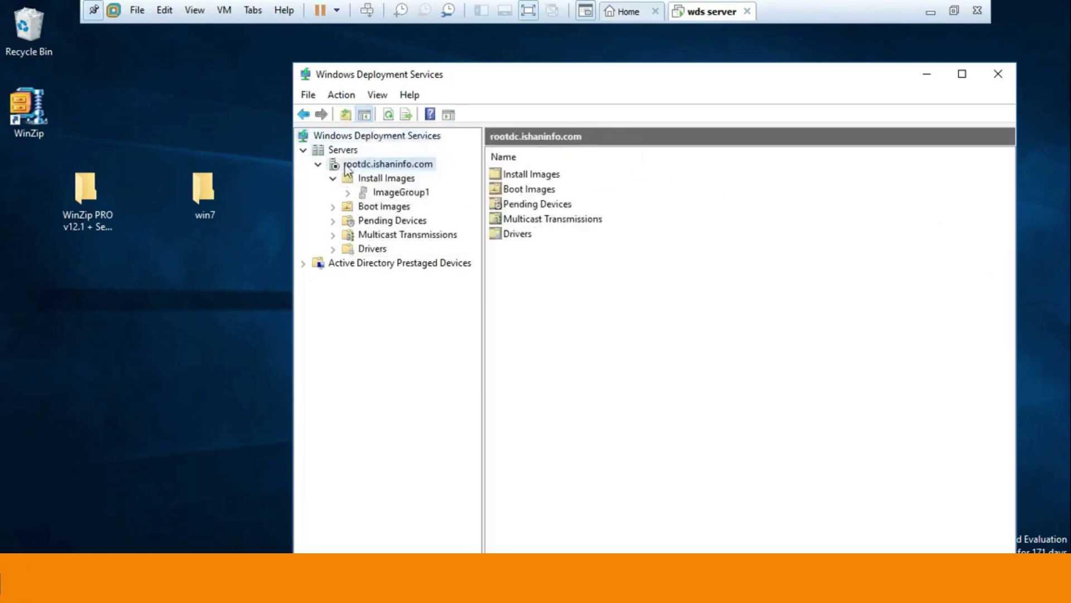
right_click(384, 167)
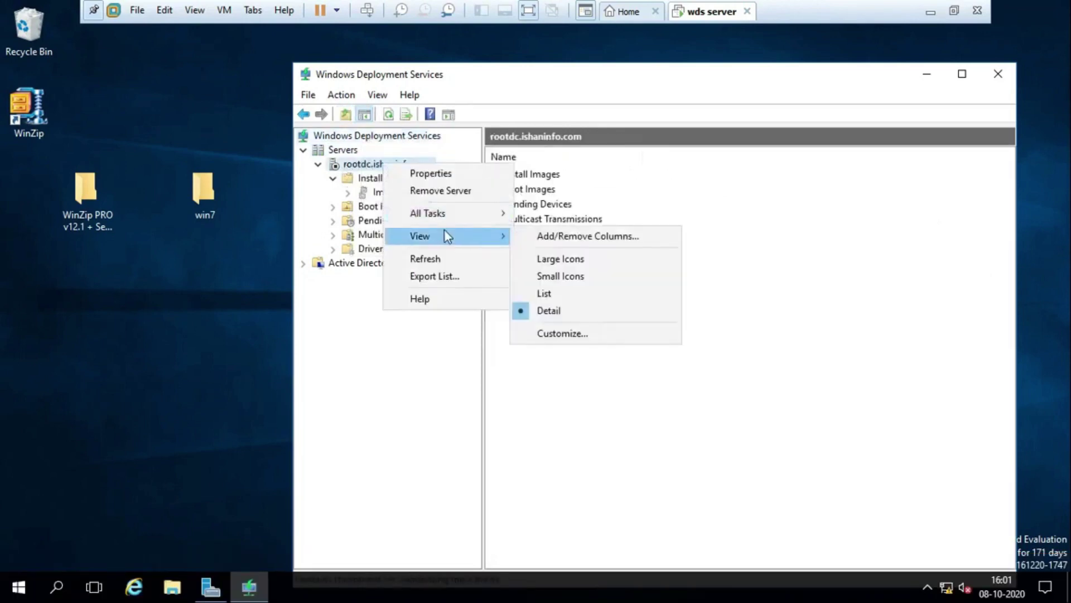
mouse_move(451, 221)
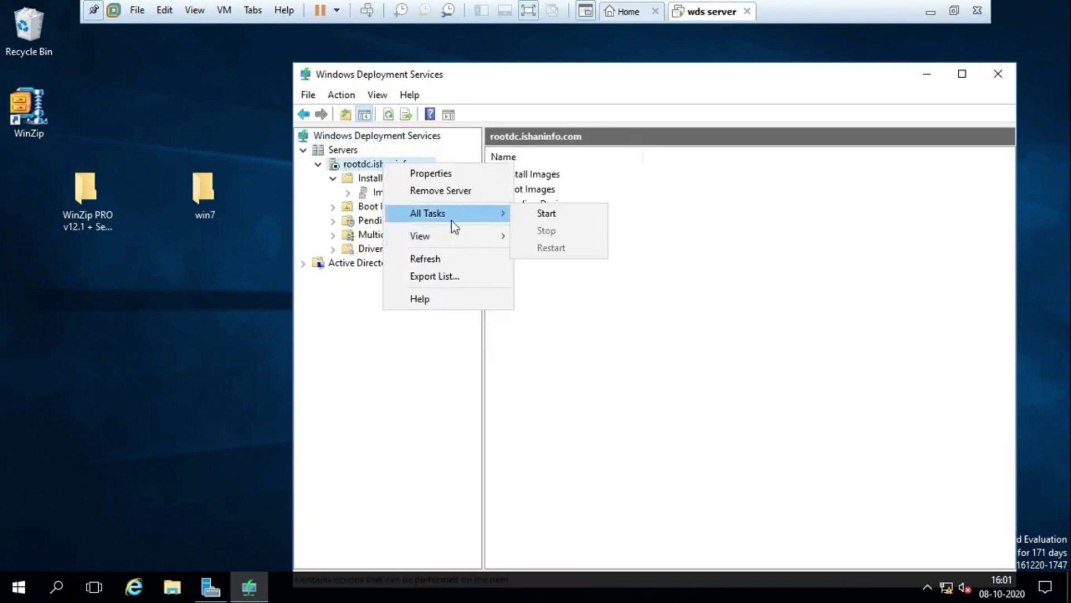
click(550, 222)
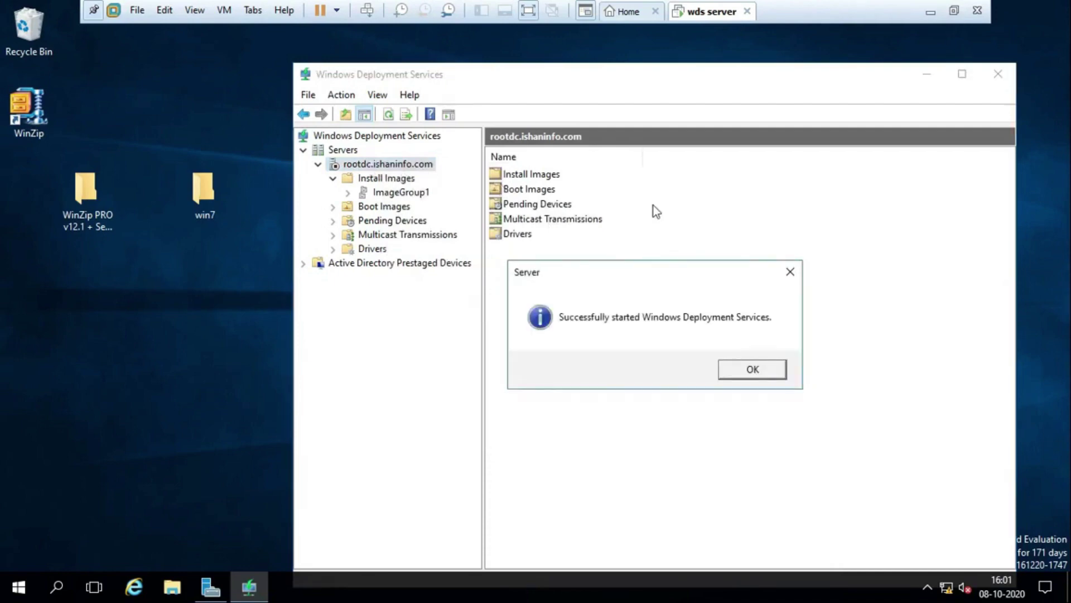
click(754, 369)
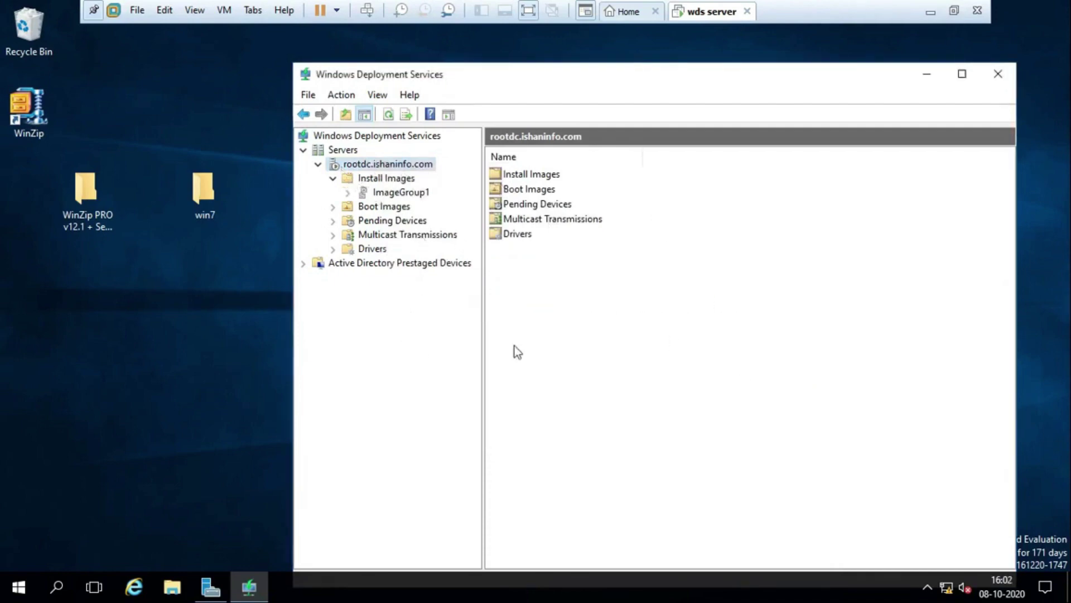
Refresh the rootdc.ishaninfo.com server node and close the Windows Deployment Services console
right_click(644, 242)
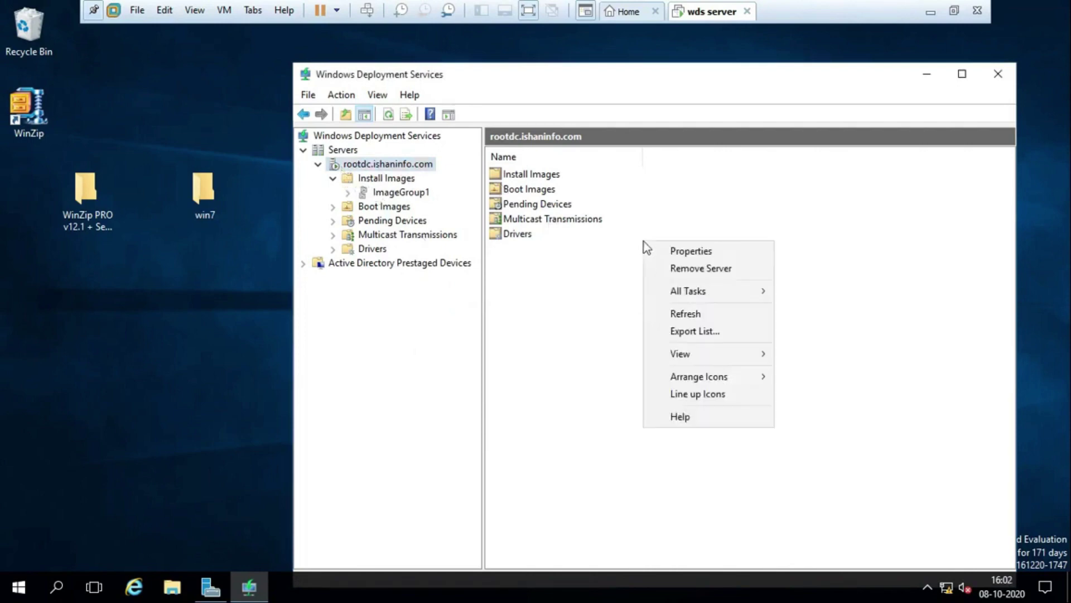
click(715, 328)
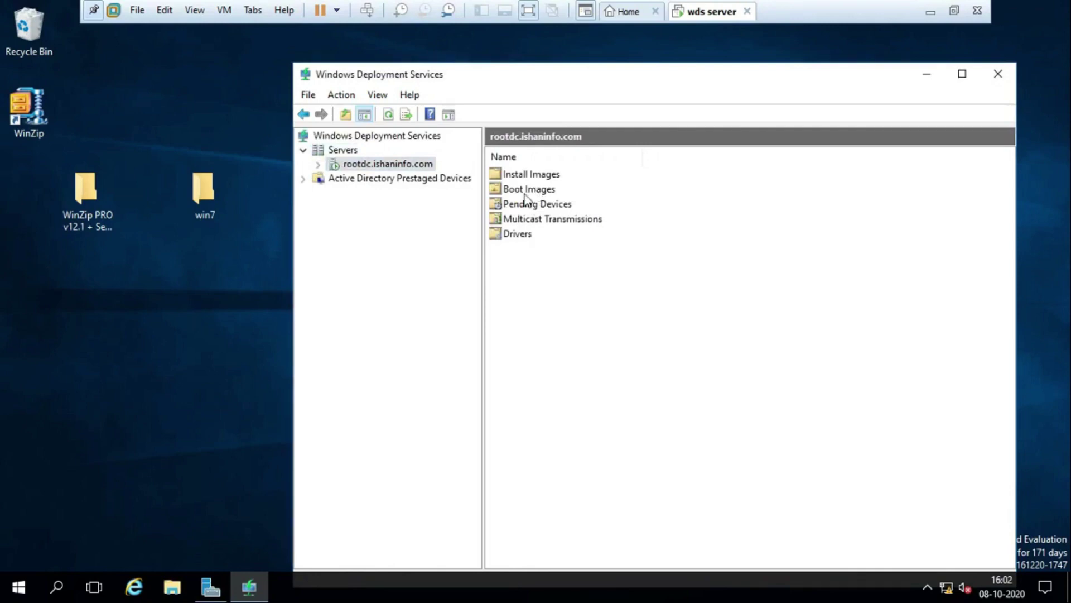
drag(824, 84, 546, 95)
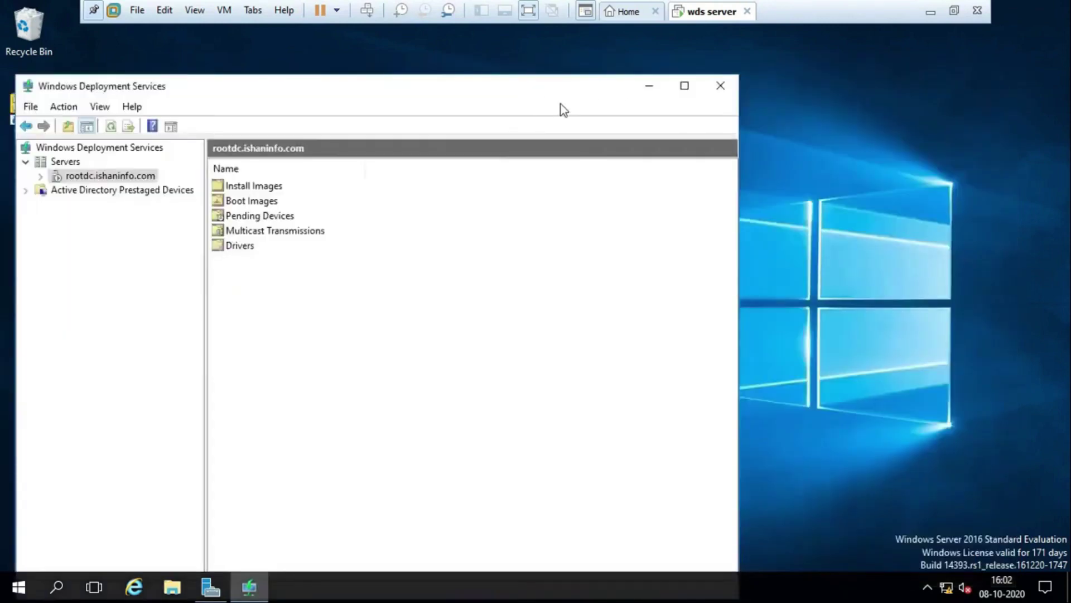
click(726, 92)
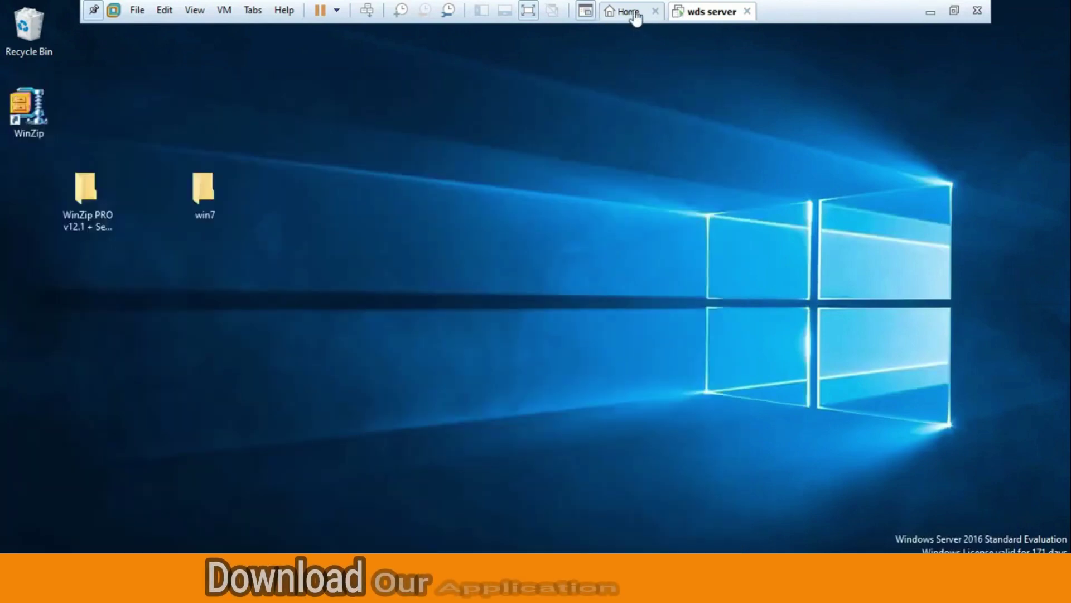
Check the network adapter mode in the hardware settings of the wds server virtual machine, leaving the settings as they are
right_click(716, 16)
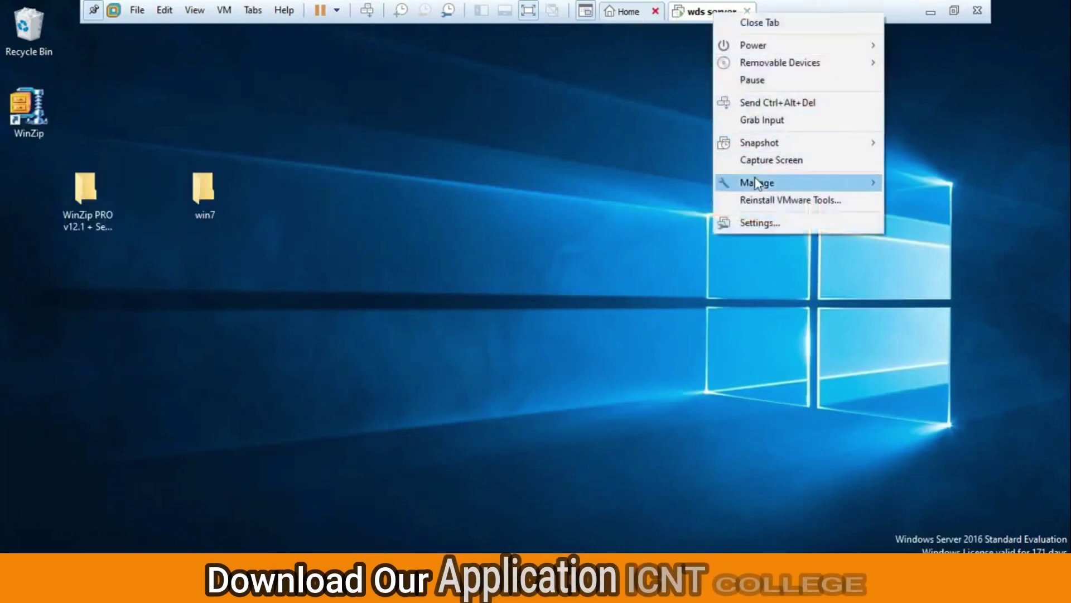
click(768, 227)
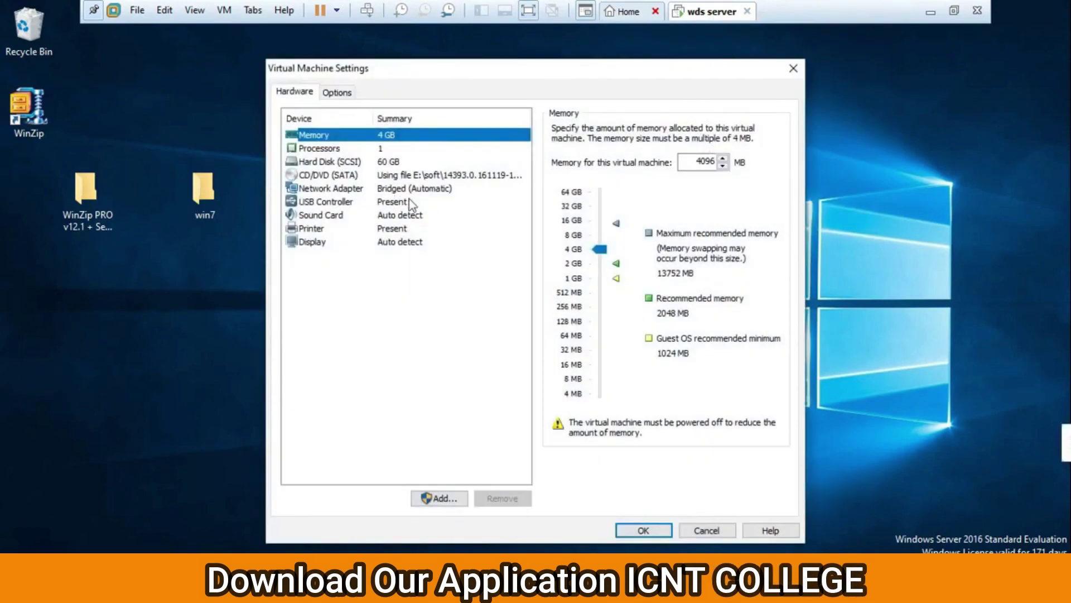
click(793, 68)
Start creating a new virtual machine in VMware Workstation with the Typical configuration and no installer media, using a blank hard disk
click(625, 12)
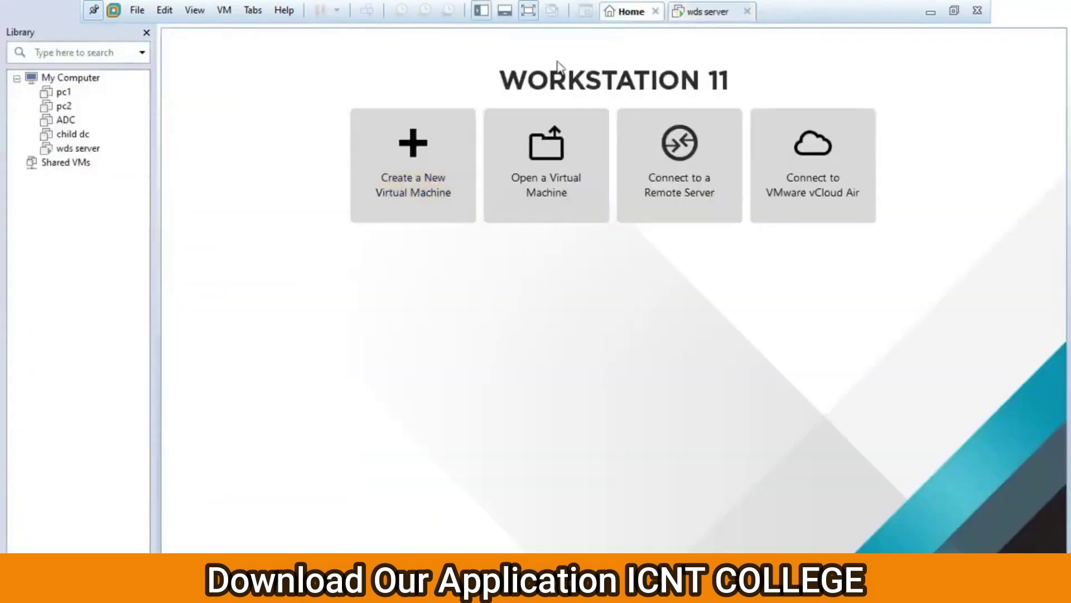
click(433, 176)
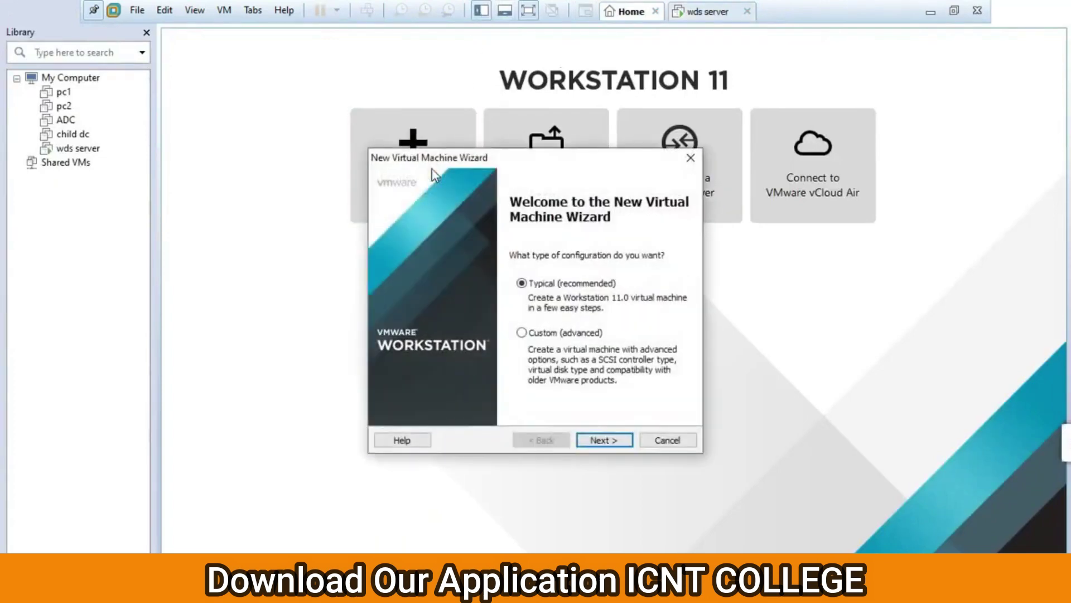
click(603, 444)
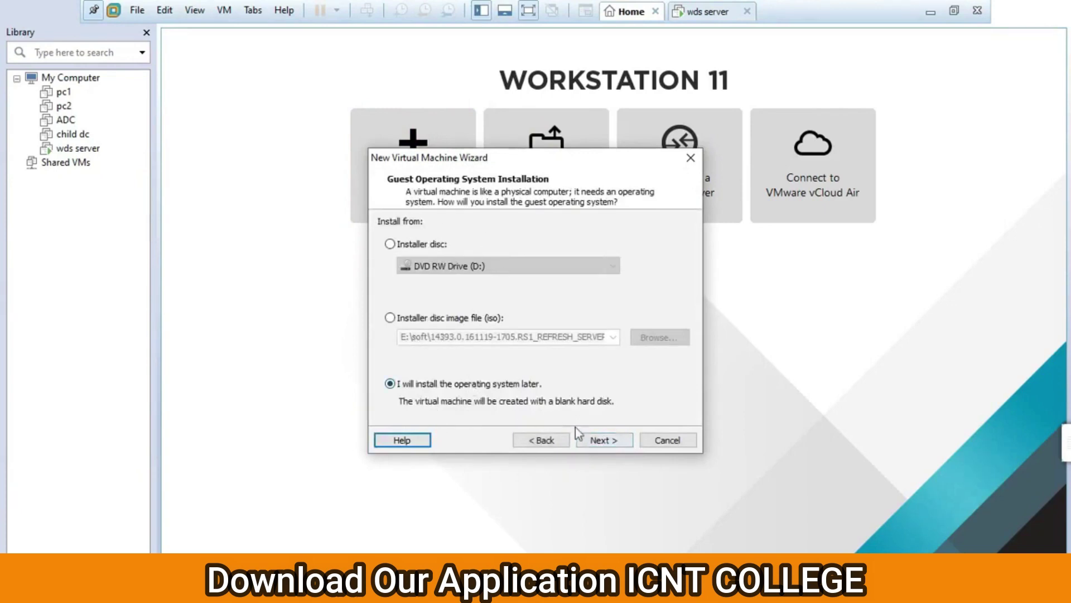
click(599, 443)
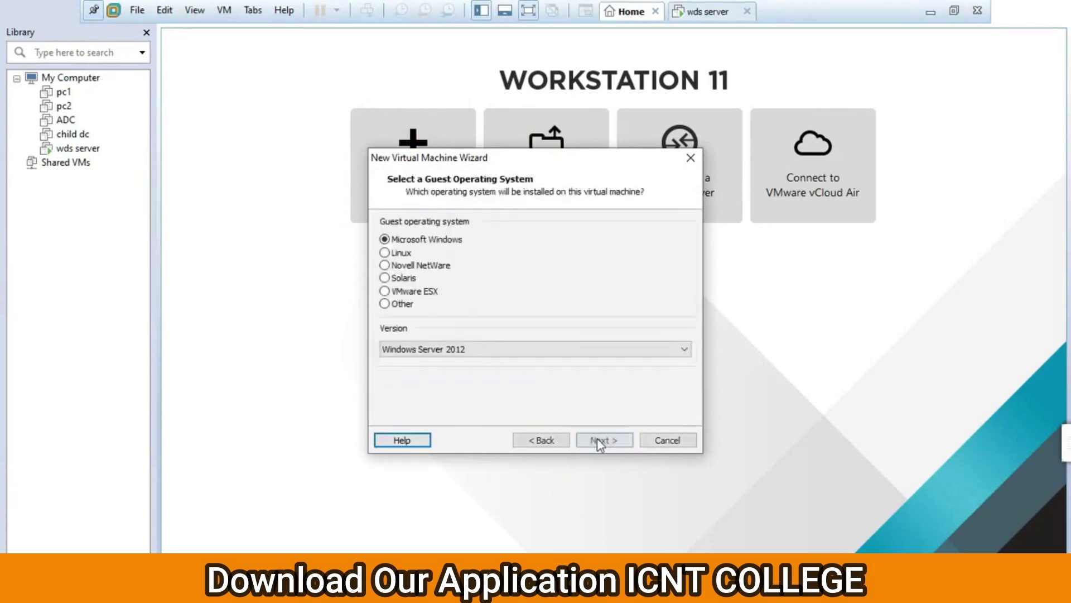
Set the new virtual machine's guest operating system to Microsoft Windows, version Windows 7
click(474, 349)
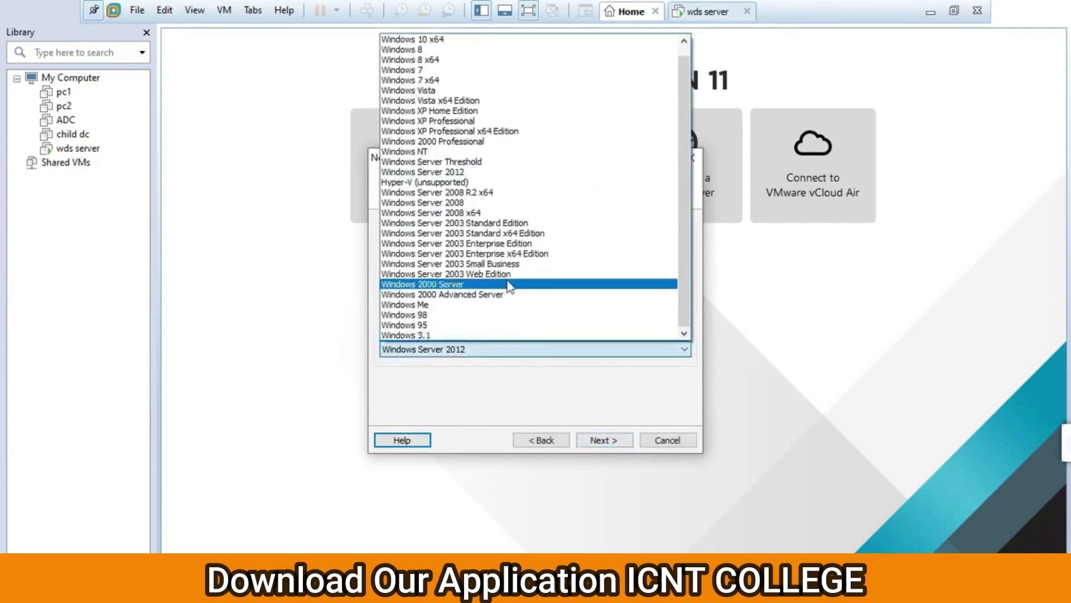
scroll(502, 252, up, 1)
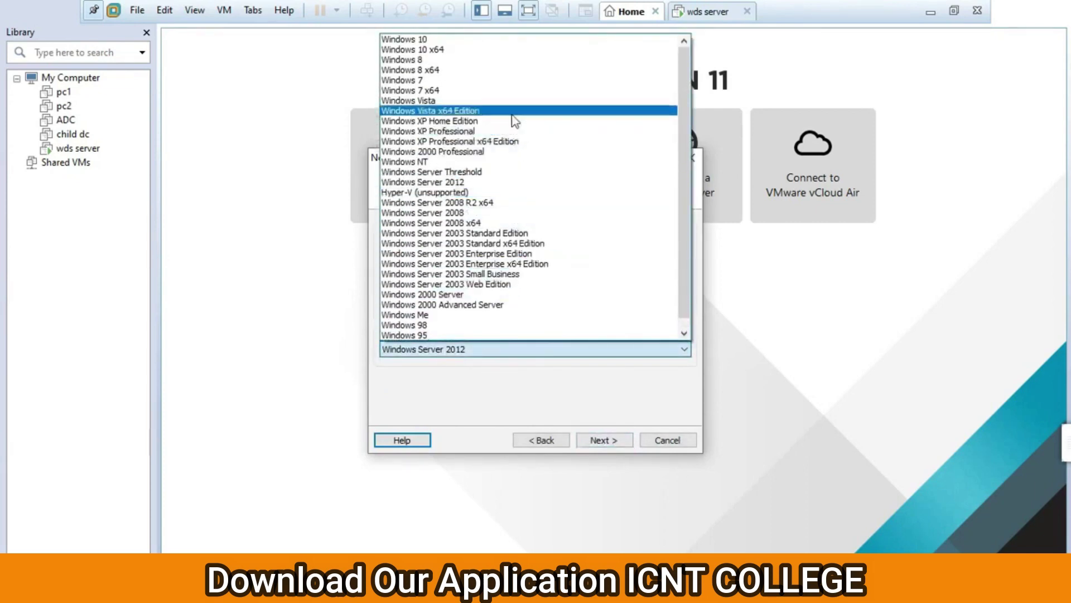
click(512, 82)
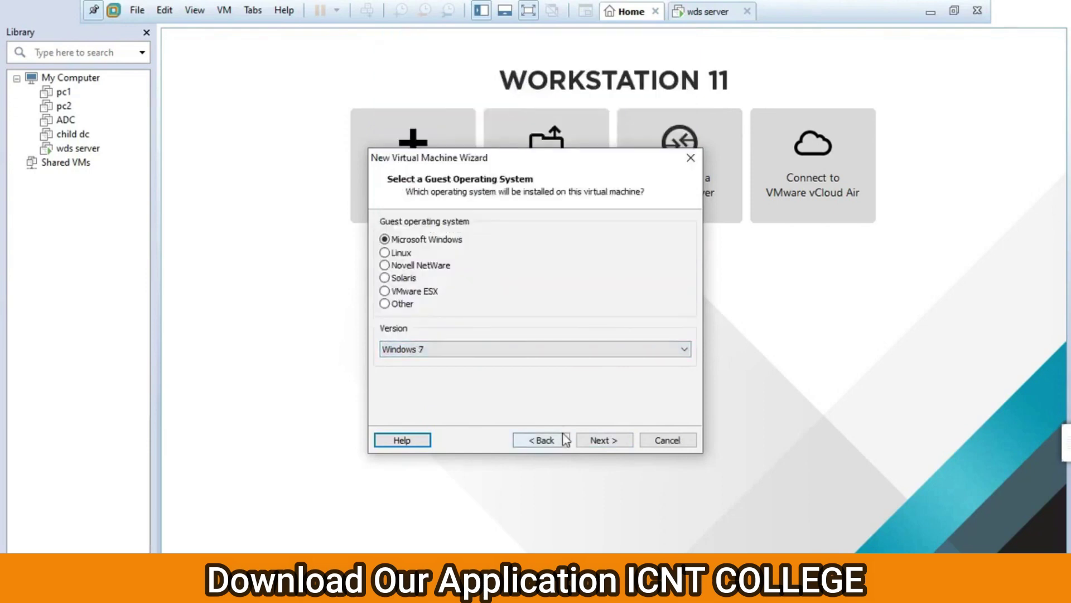
click(613, 443)
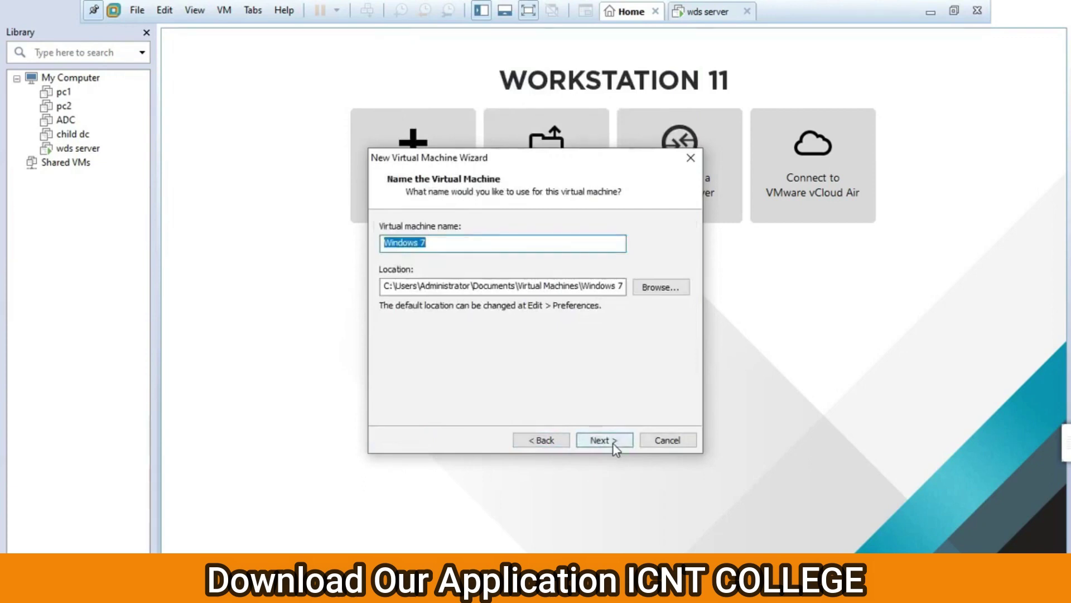
Name the virtual machine wdspc1 and accept the 60 GB disk split into multiple files
text(wds)
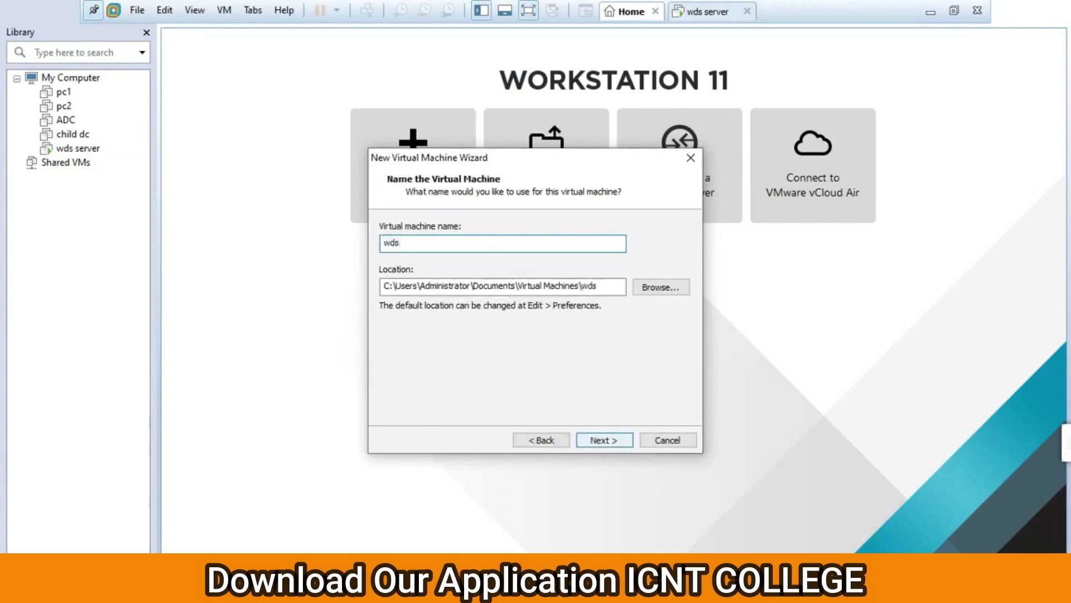
text(1)
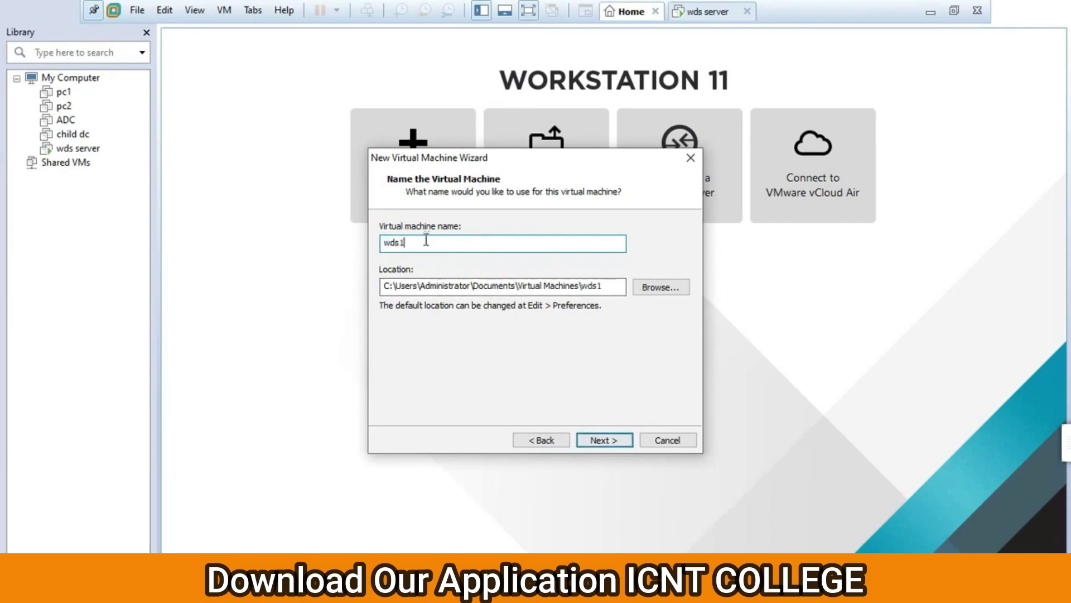
key(BackSpace)
text(pc1)
click(590, 441)
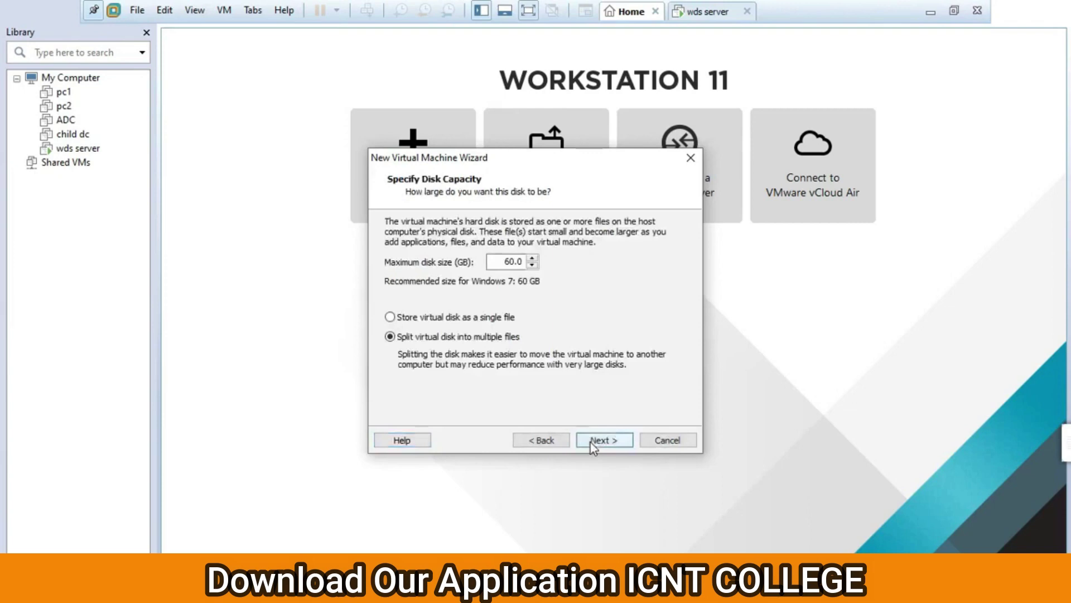
click(591, 440)
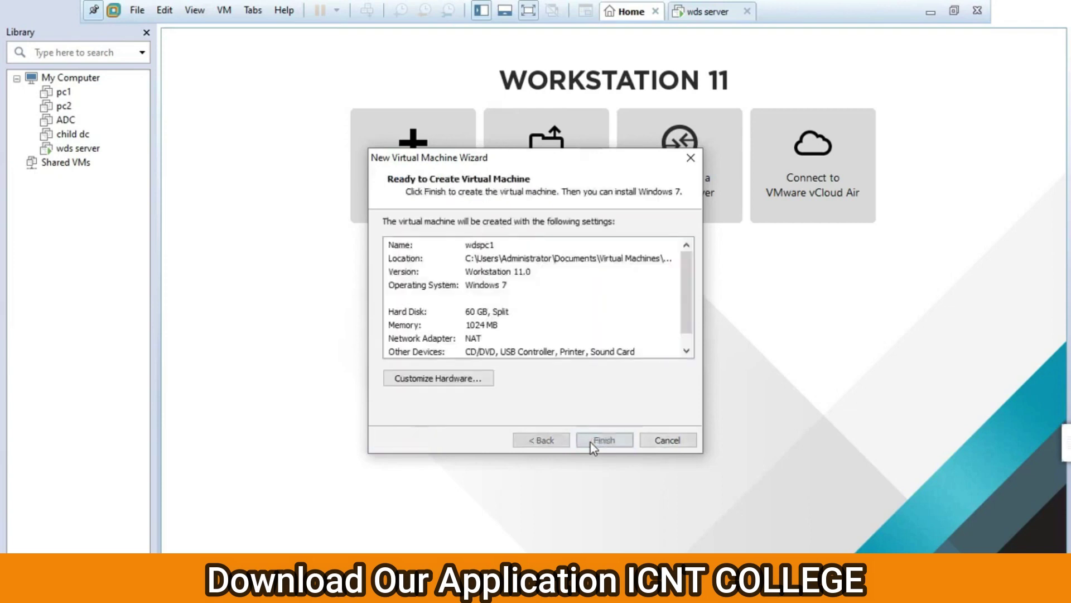
Customize the new virtual machine's hardware, setting its network adapter to Bridged
click(452, 384)
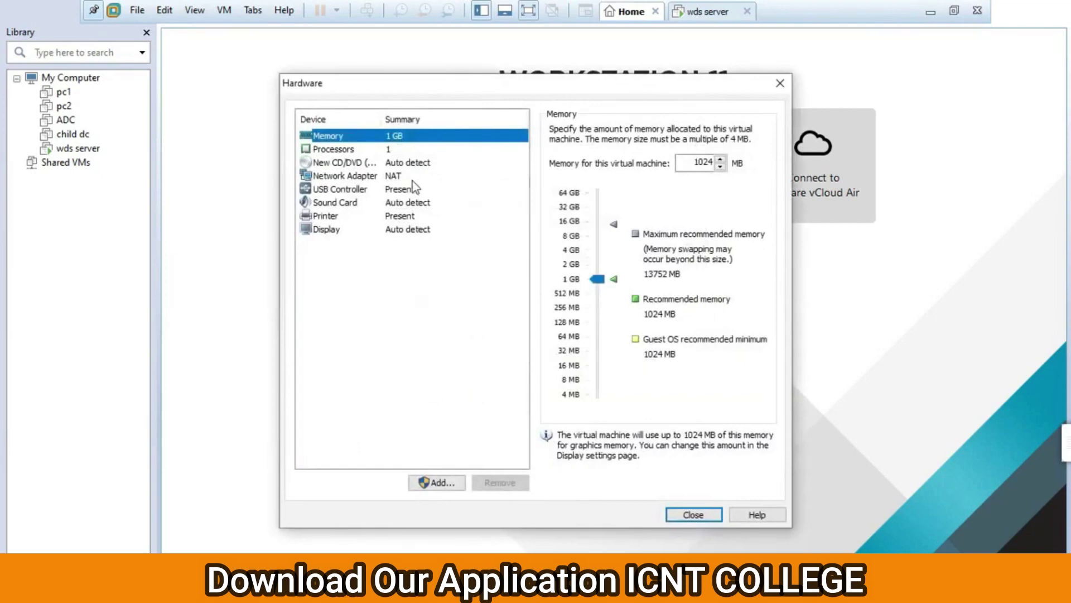
click(400, 175)
click(553, 187)
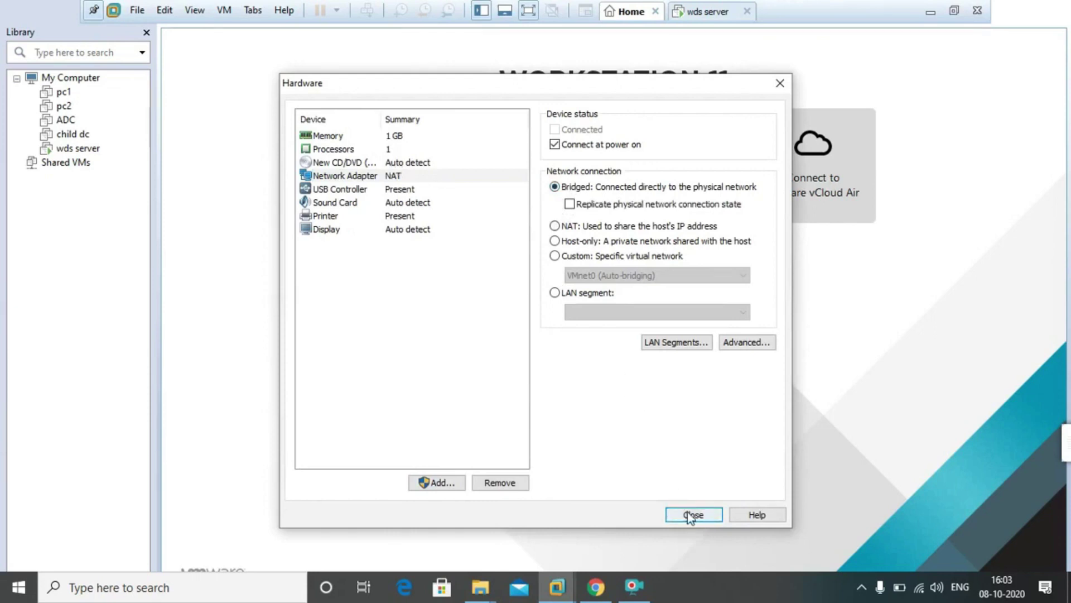
Review the CD/DVD and USB controller hardware settings and finish creating the wdspc1 virtual machine
click(418, 163)
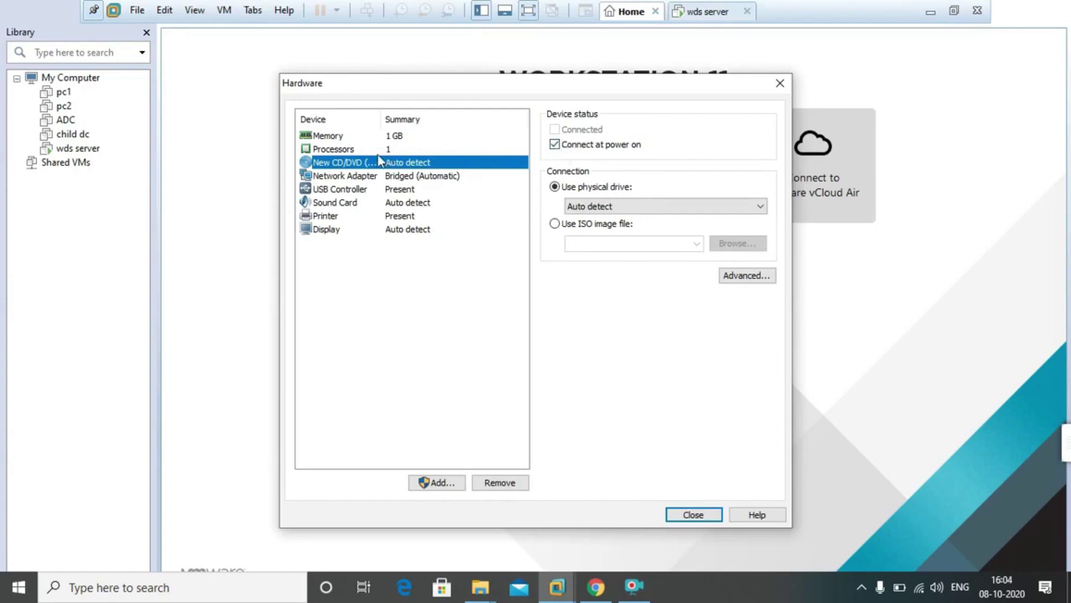
click(340, 189)
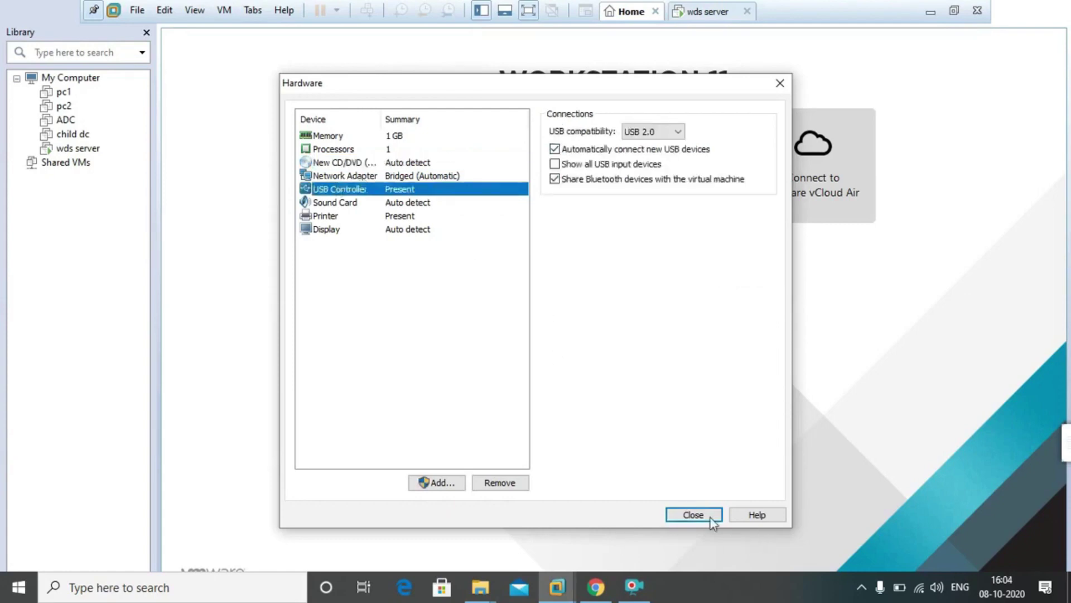
click(694, 514)
click(599, 441)
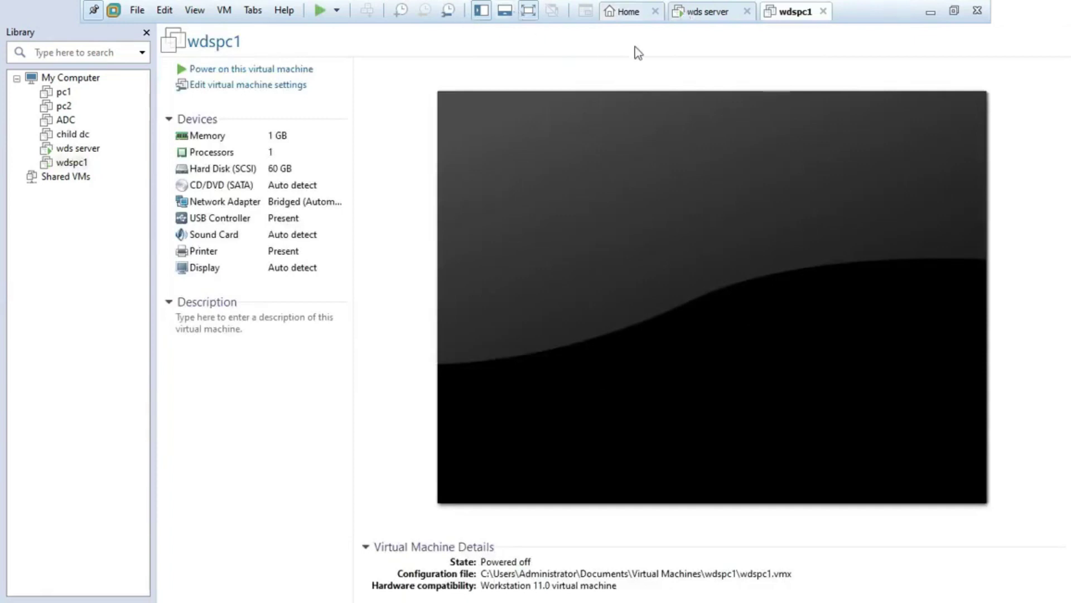
Leave full-screen view and start a second Typical virtual machine, accepting the default installation source and the Windows 7 guest operating system
click(529, 11)
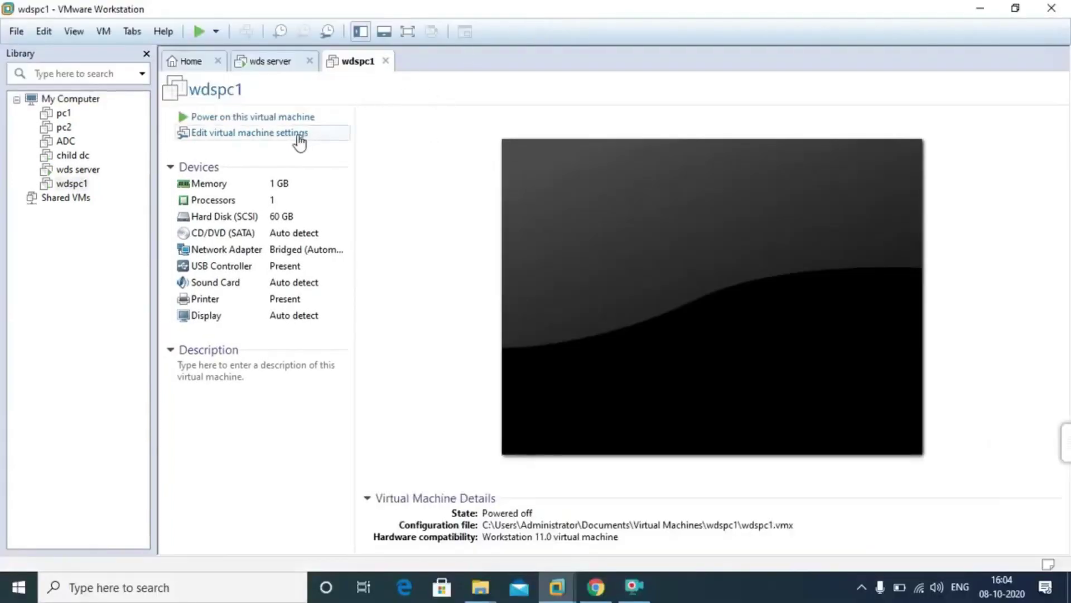
click(204, 62)
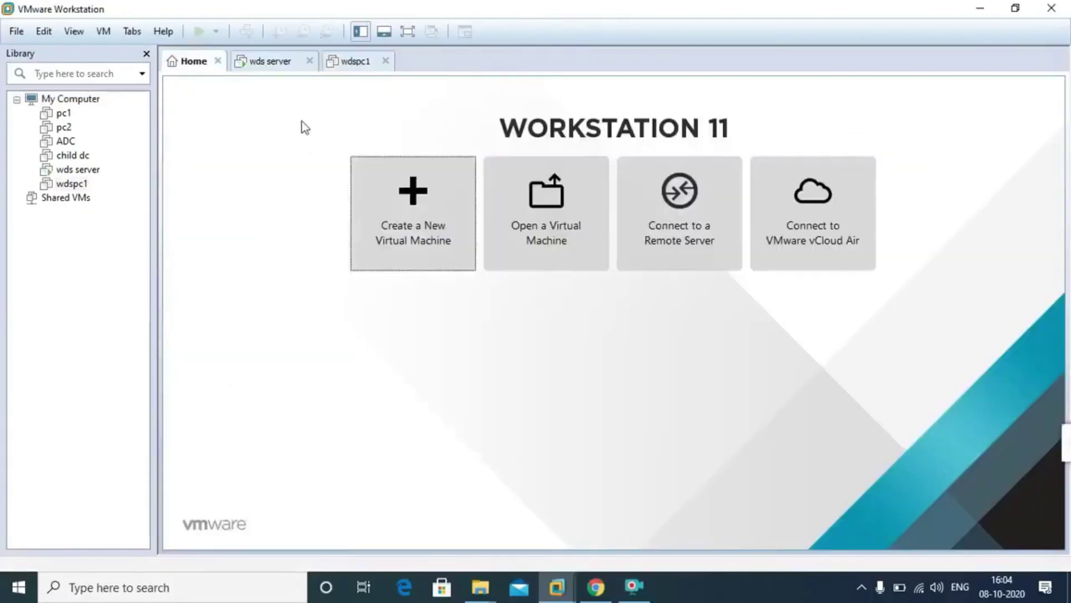
click(417, 190)
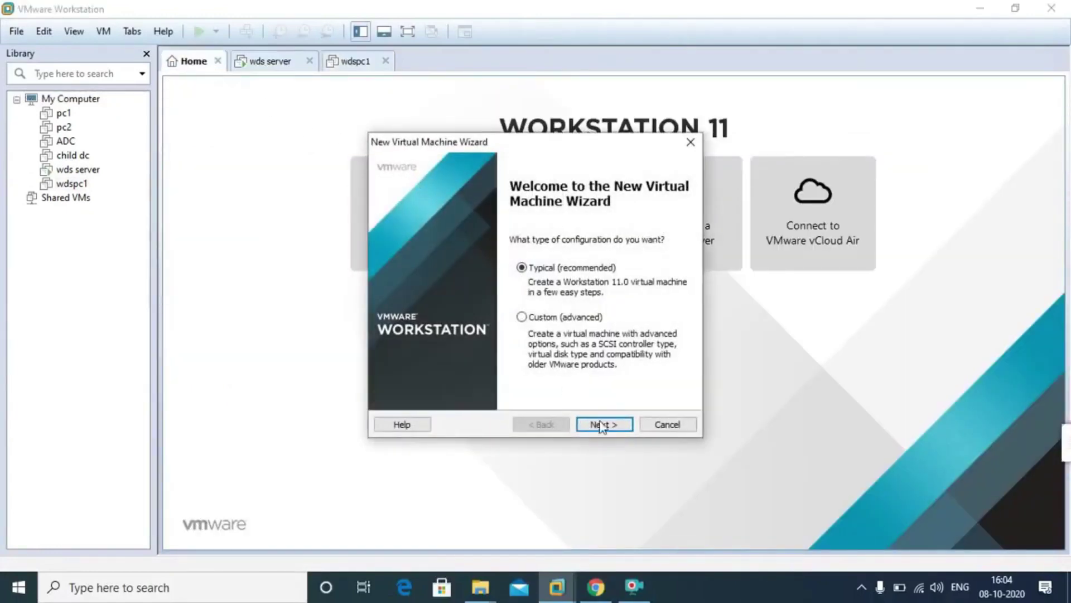
click(601, 424)
click(605, 425)
click(605, 425)
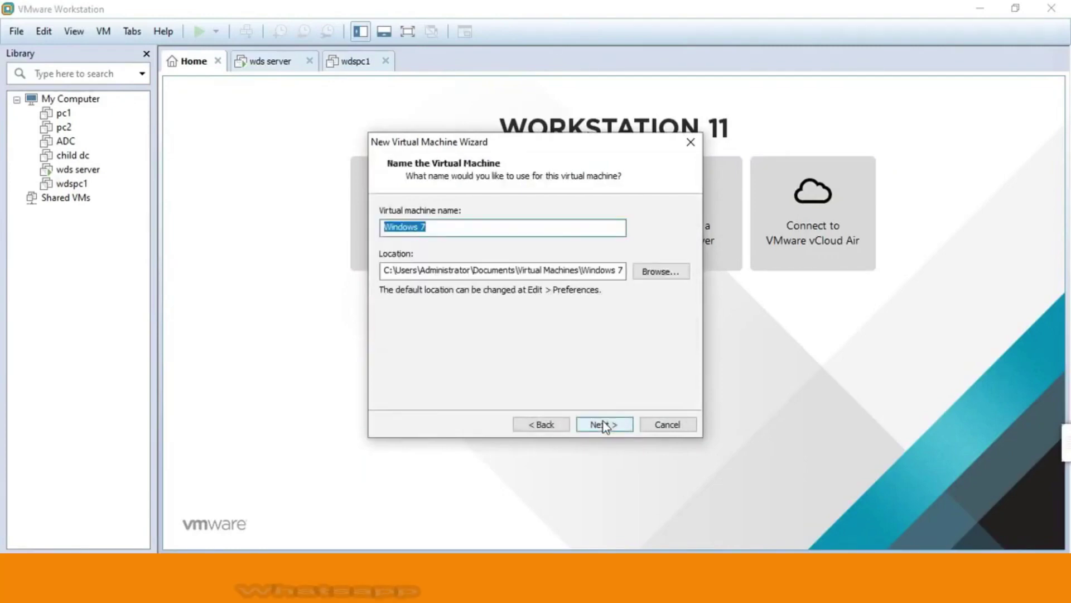
Name the virtual machine wdspc2 and accept the default 60 GB split disk
text(wds)
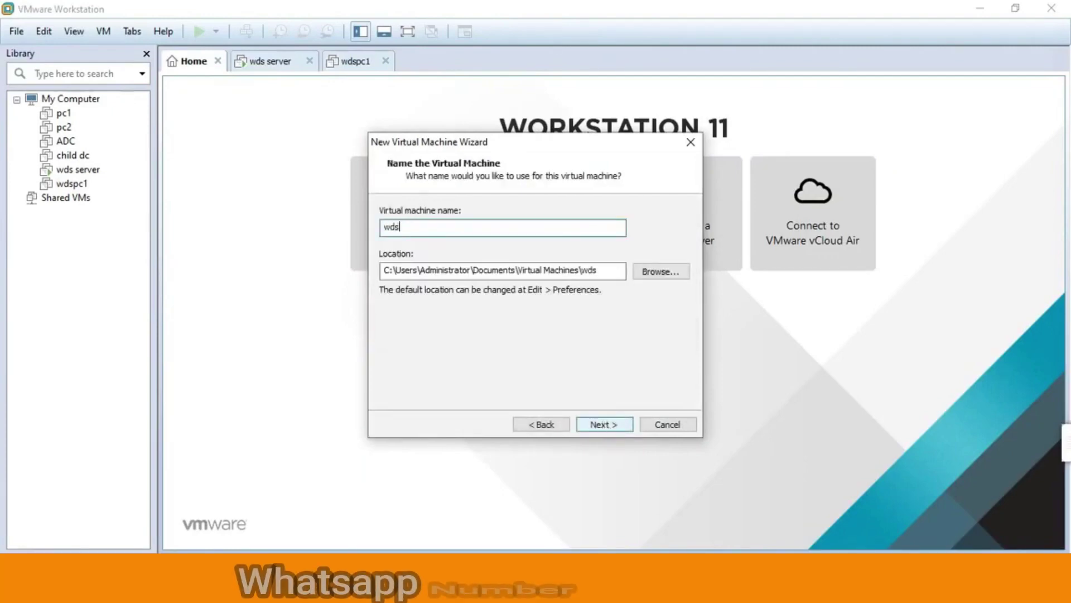
text(pc2)
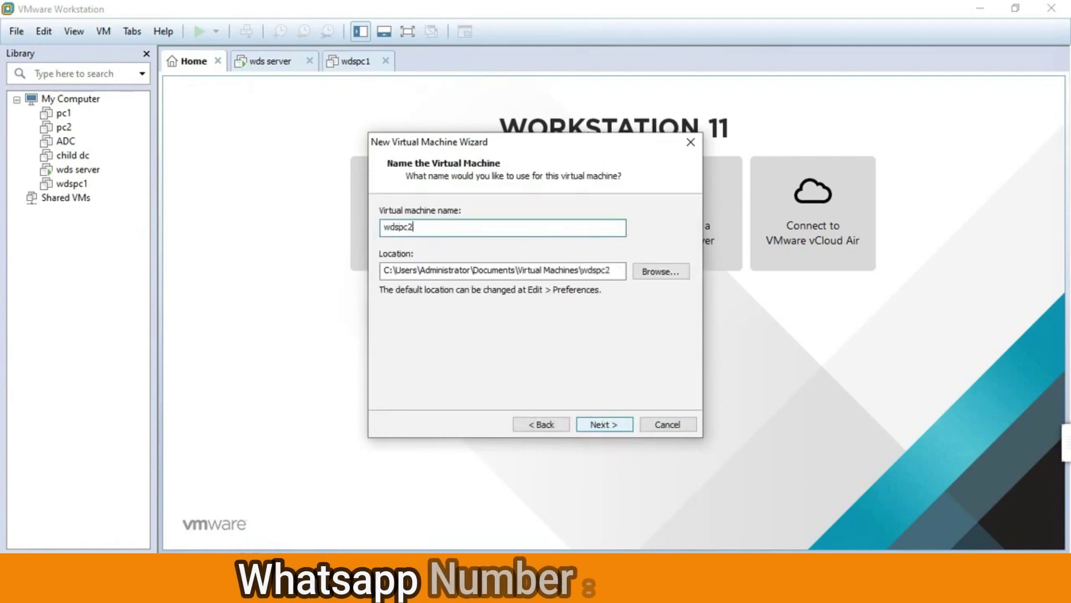
click(596, 425)
click(596, 425)
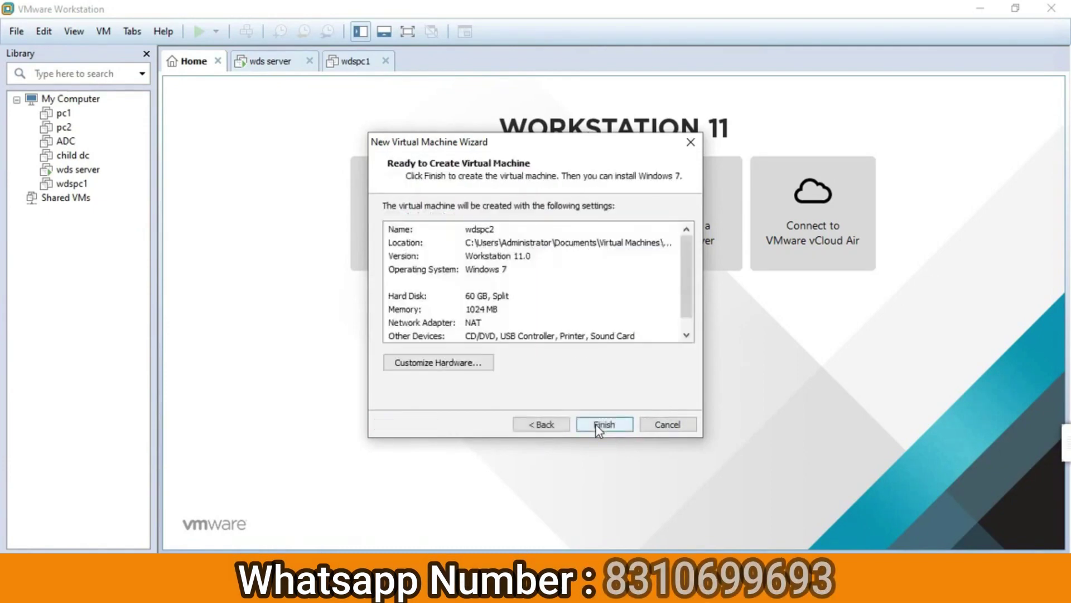
Set the wdspc2 network adapter to Bridged in its hardware settings and finish creating the virtual machine
click(457, 365)
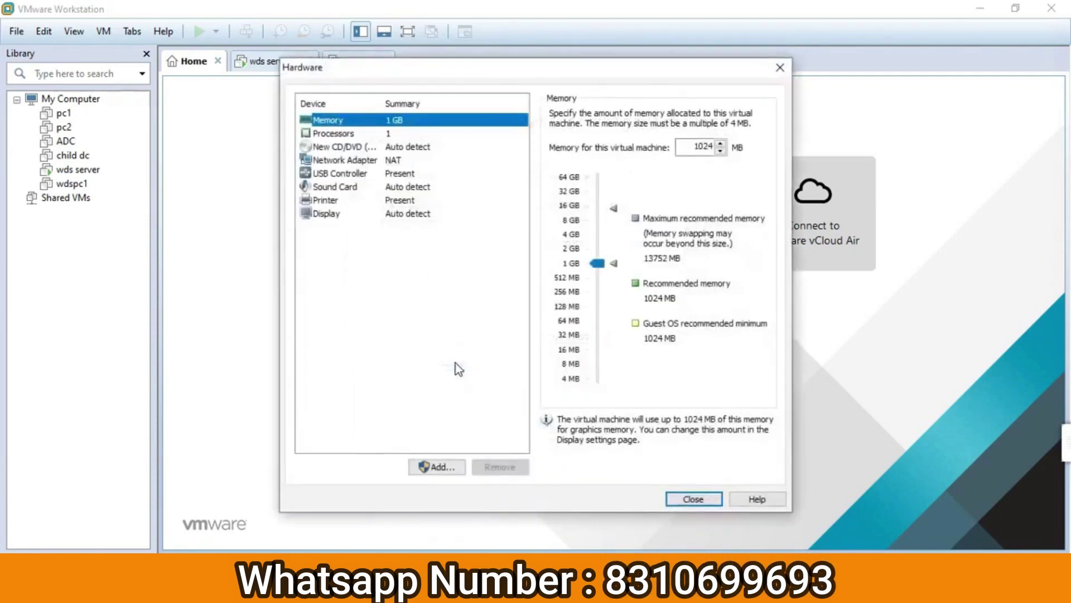
click(381, 163)
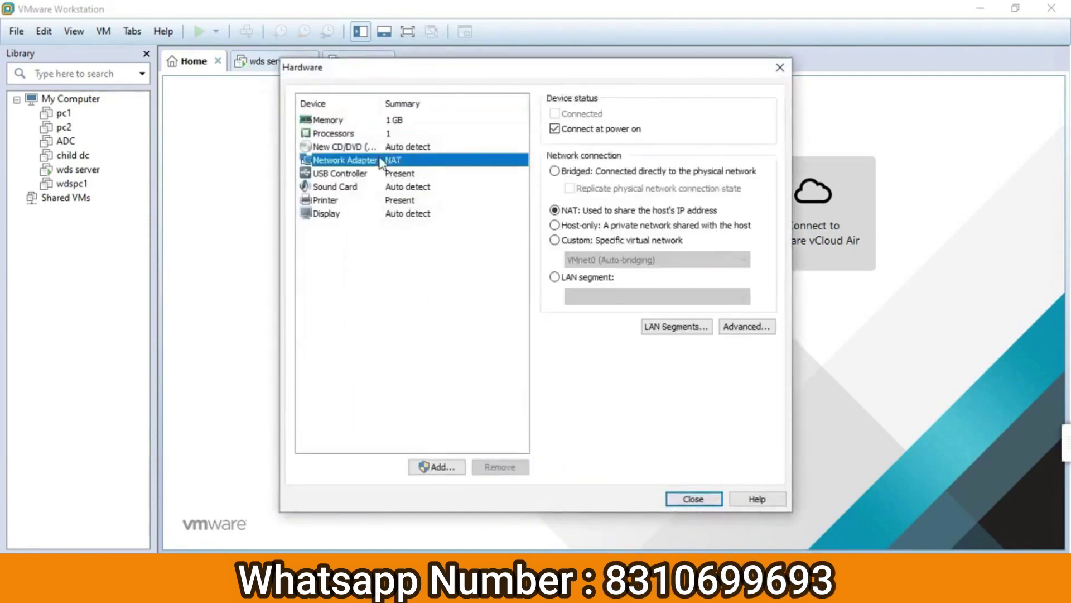
click(556, 172)
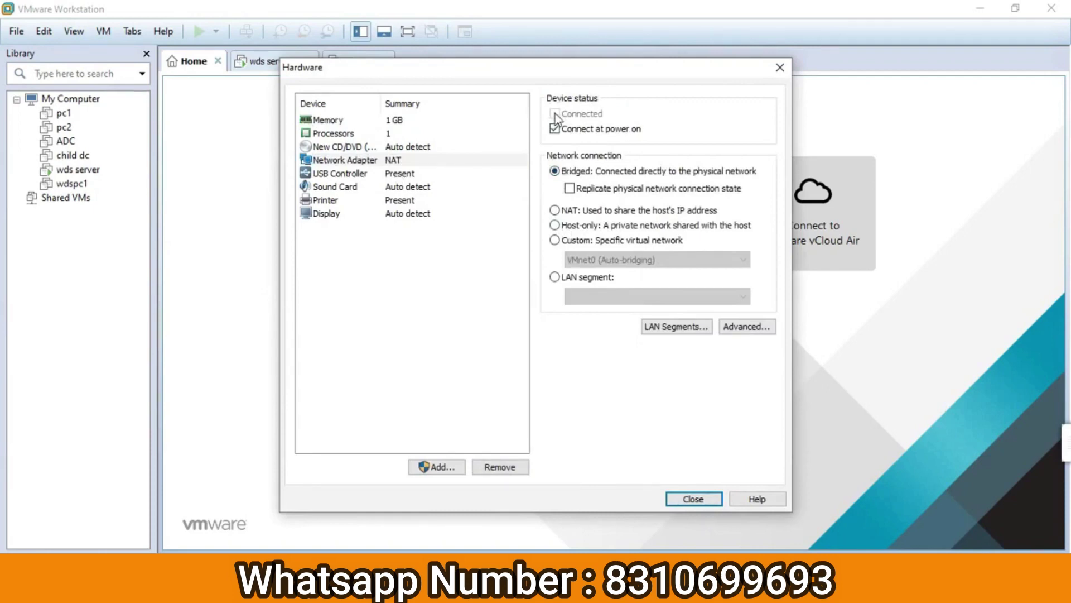
click(427, 146)
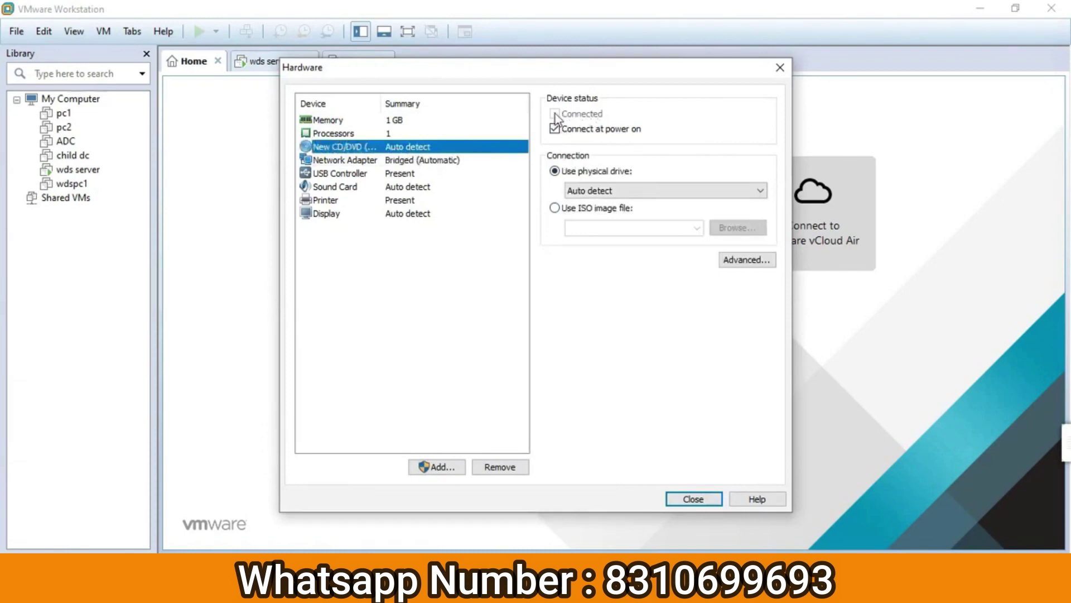
click(433, 159)
click(692, 499)
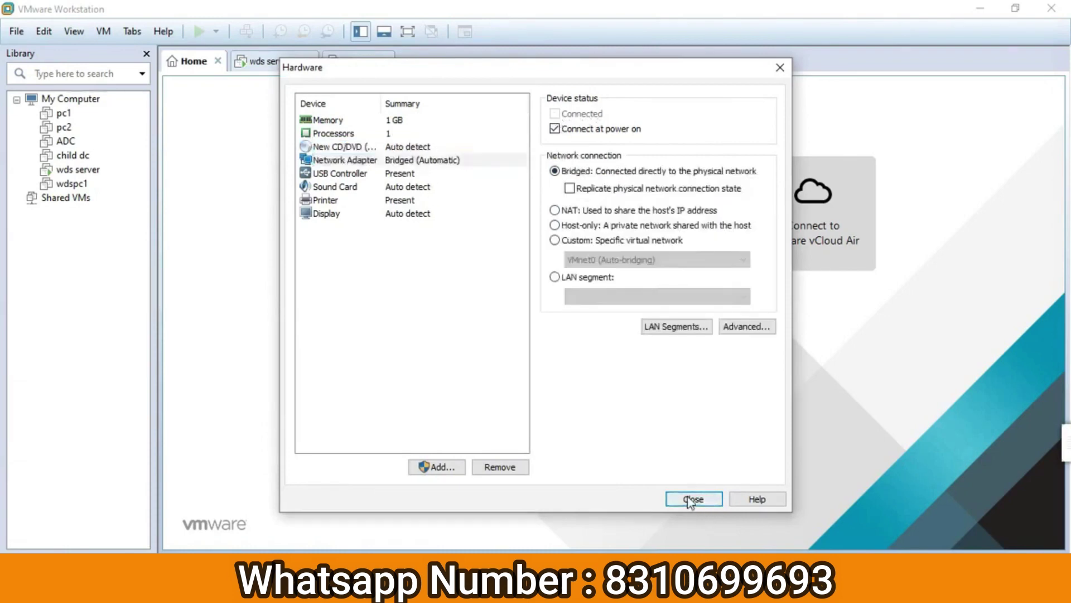
click(613, 428)
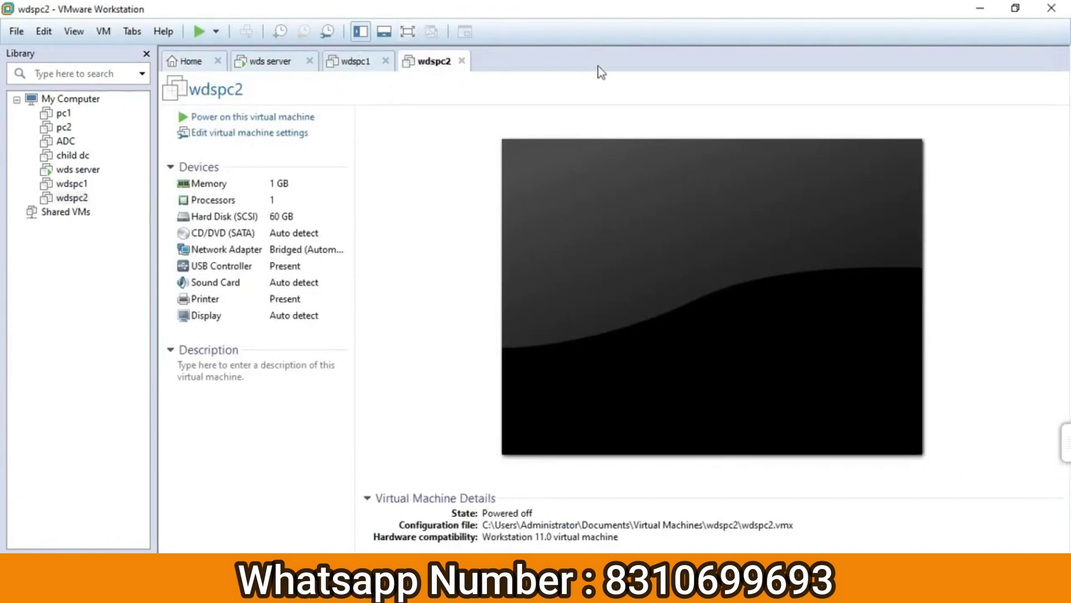
Return to full-screen view, power on wdspc1 and boot it from the network service
click(408, 32)
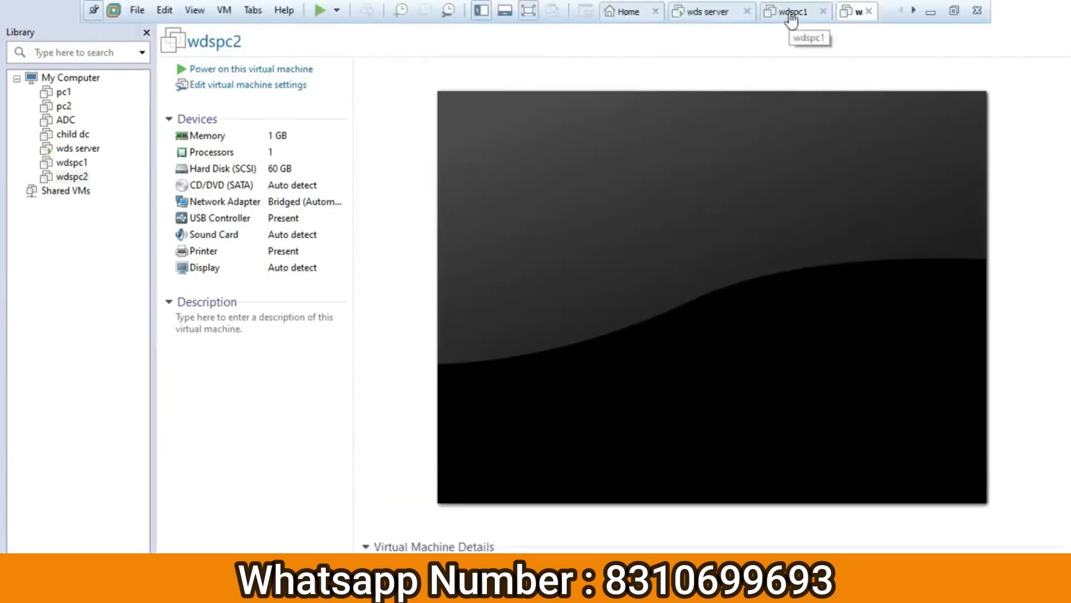
click(791, 16)
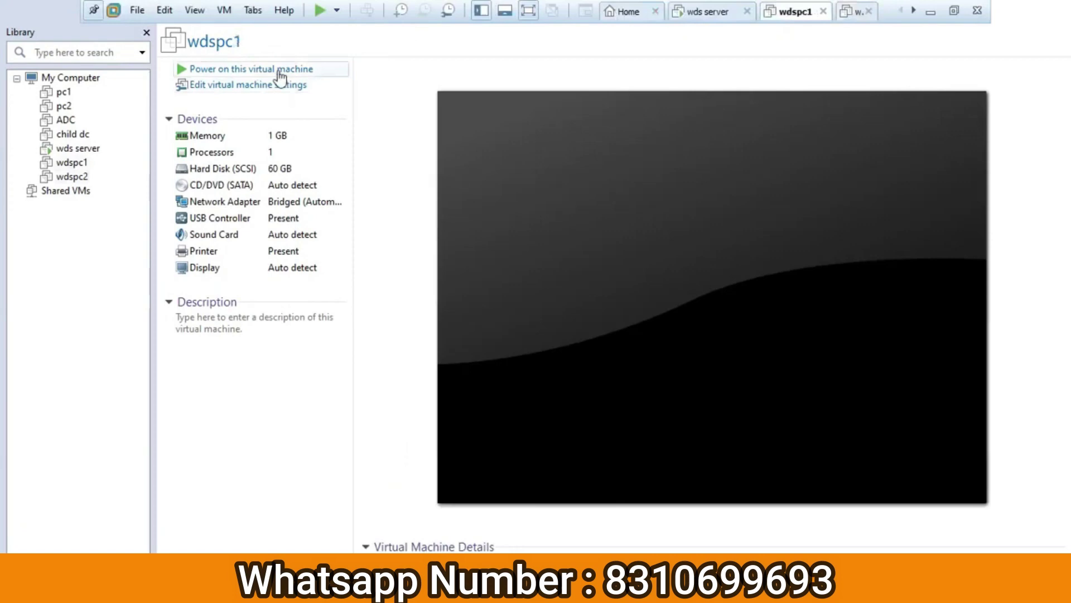
click(280, 70)
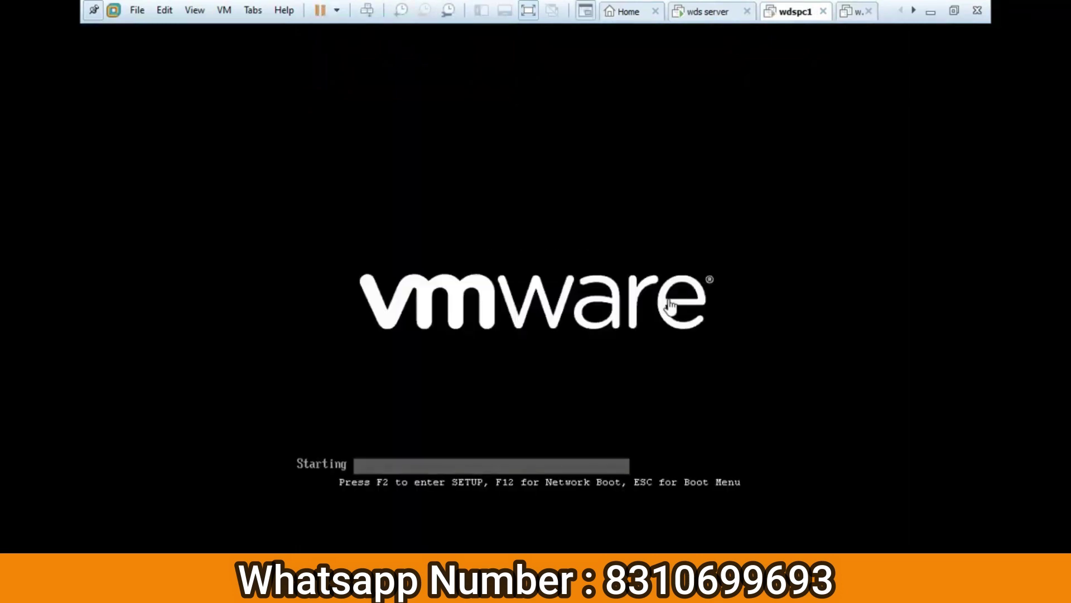
key(F12)
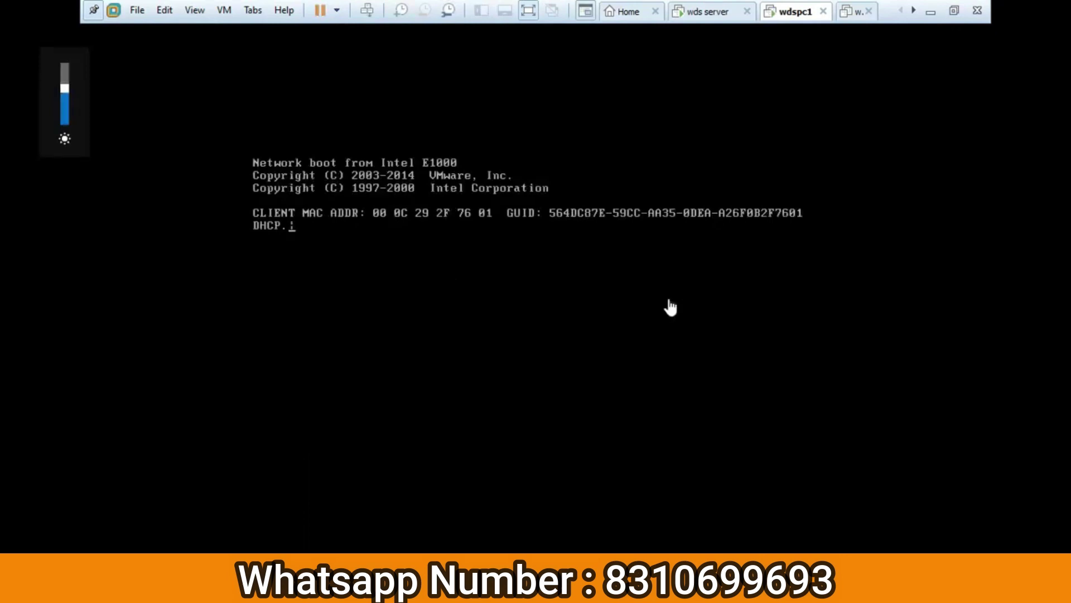
click(569, 270)
key(F12)
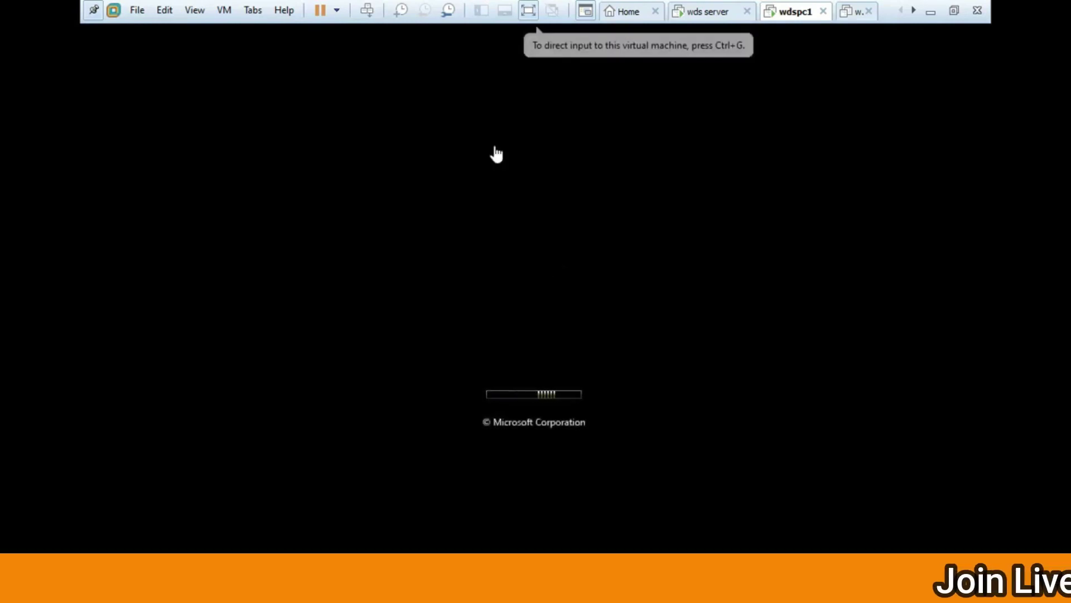
click(860, 14)
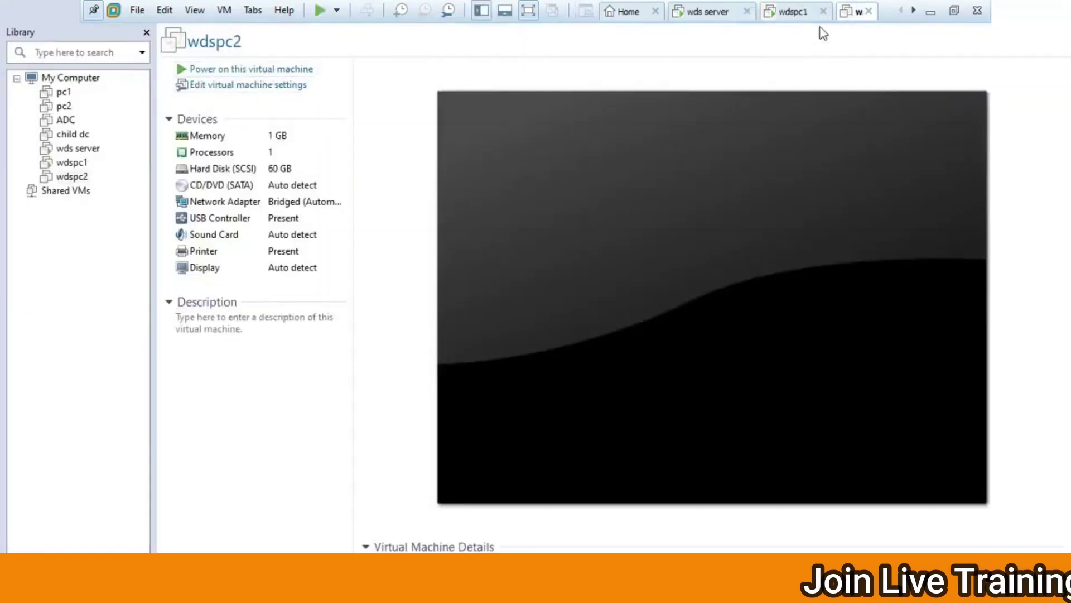
click(799, 16)
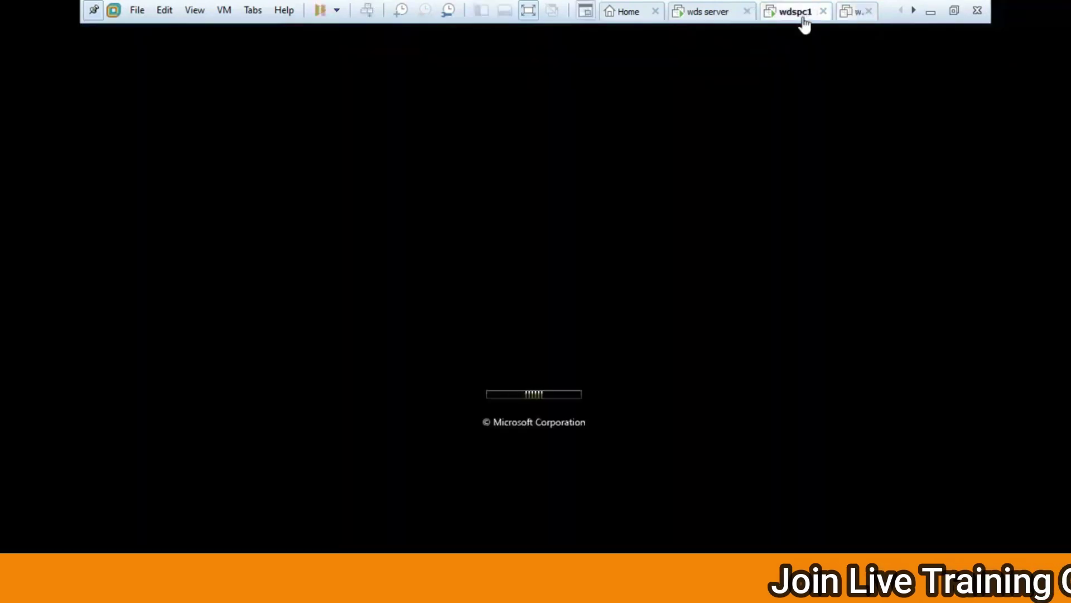
click(667, 317)
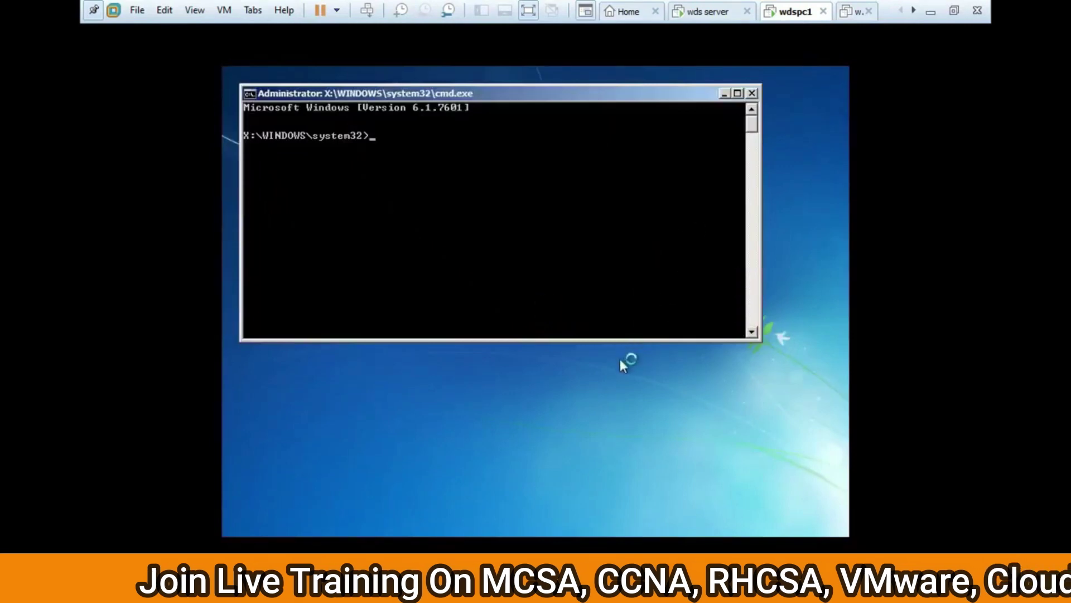
key(ctrl+alt)
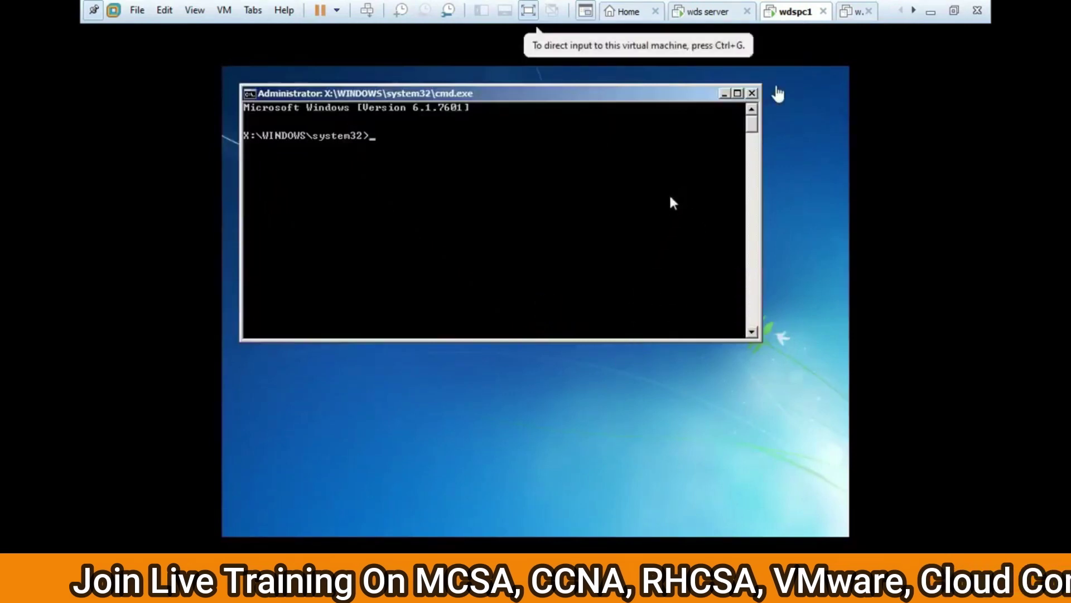
click(726, 13)
click(799, 16)
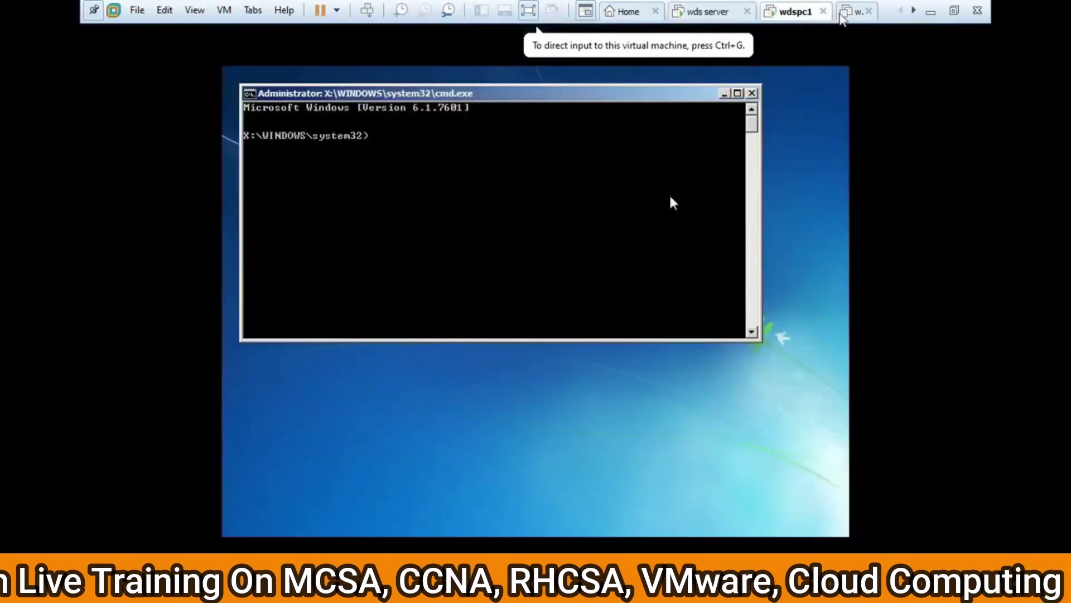
Power on the wdspc2 virtual machine and boot it from the network service
click(856, 12)
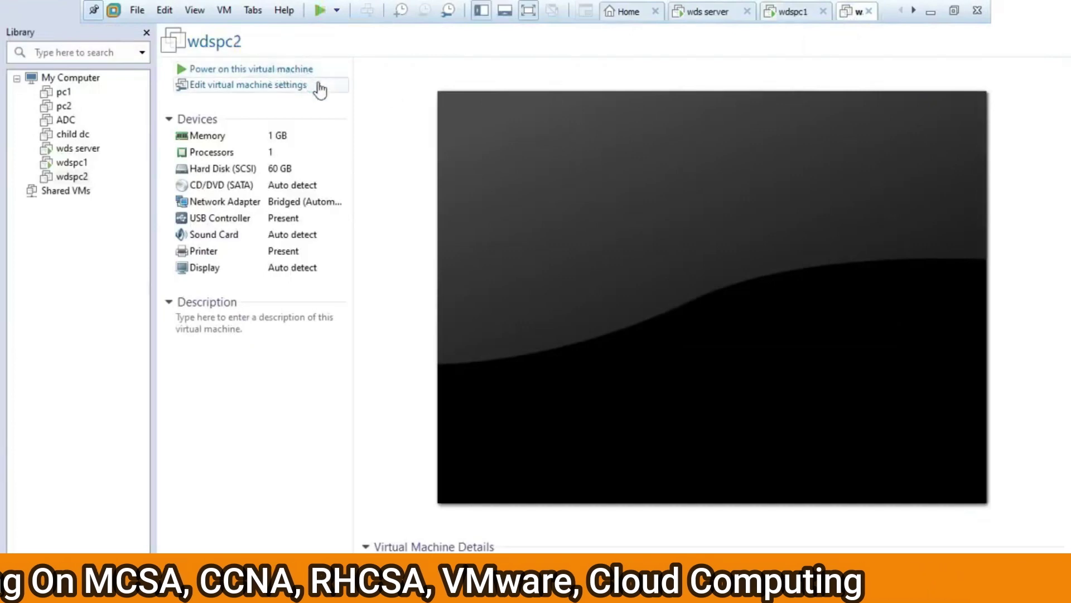
click(309, 70)
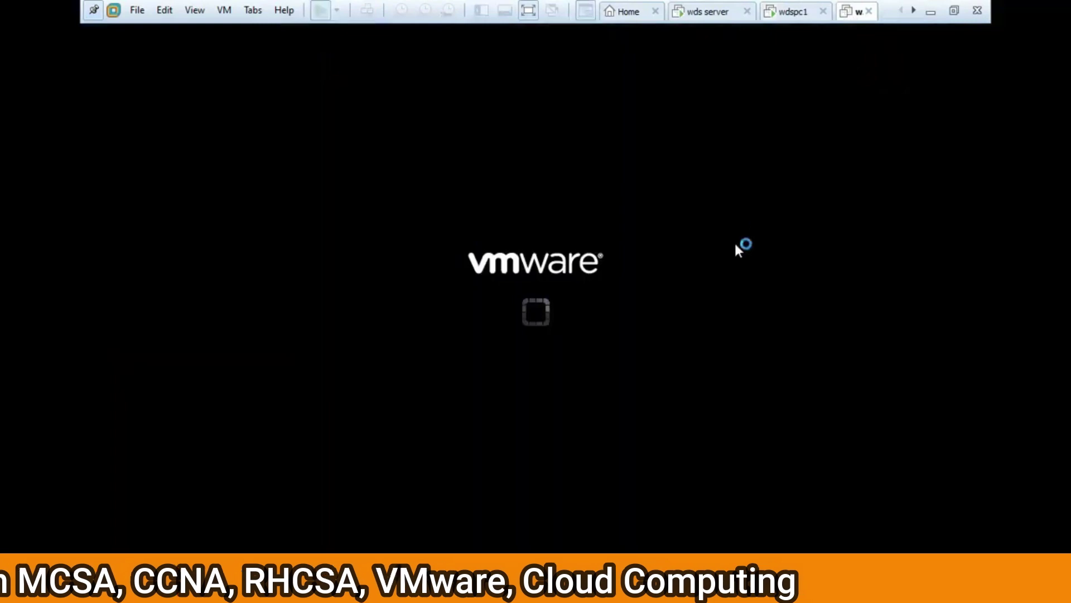
click(755, 278)
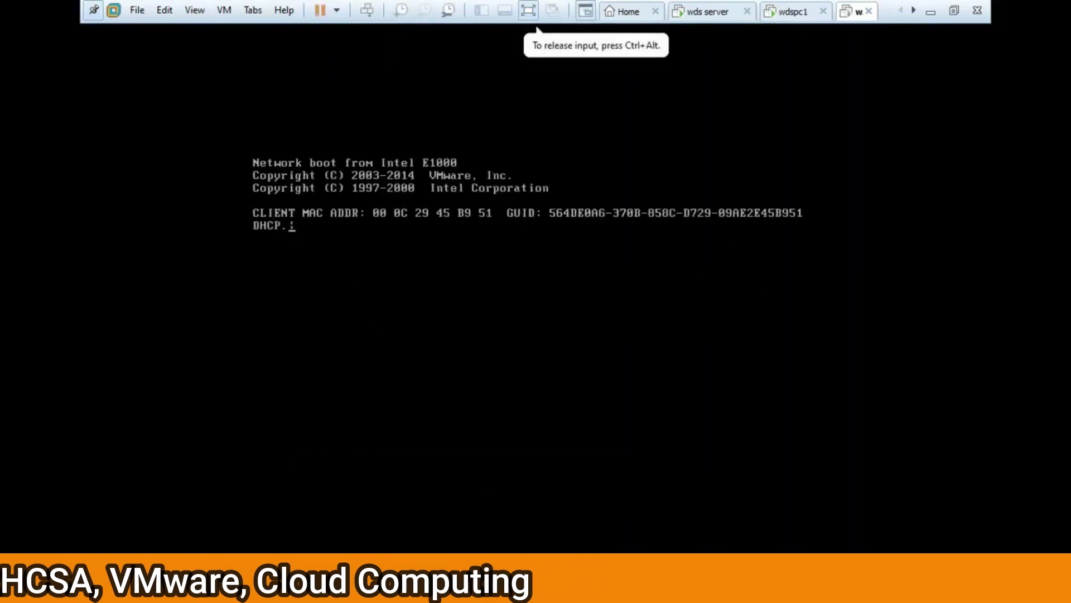
key(F12)
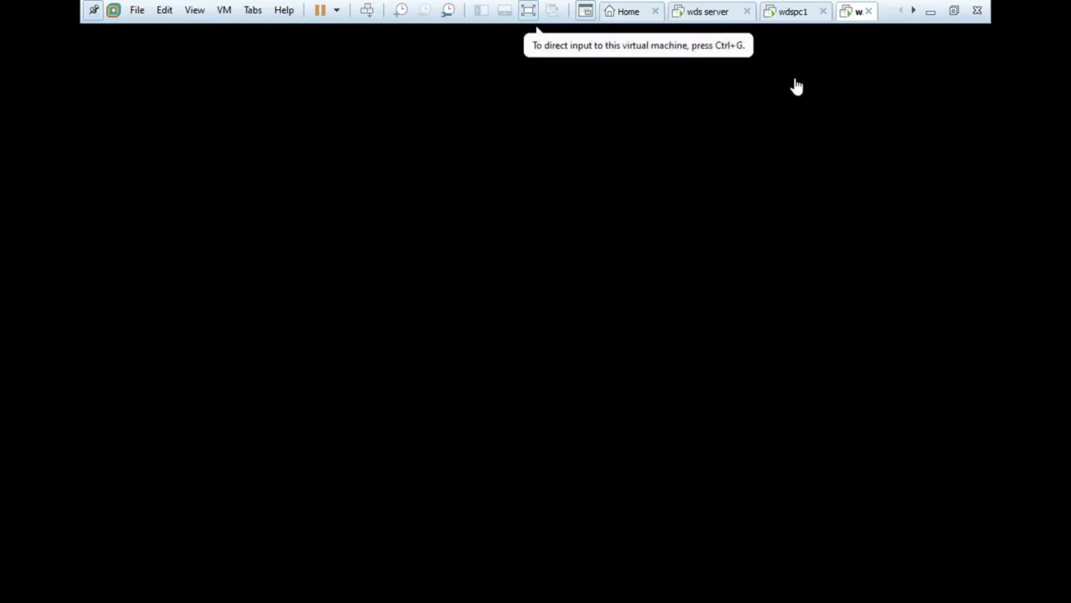
Restart wdspc1 by closing its command prompt window, checking on wdspc2 while it reboots
click(804, 13)
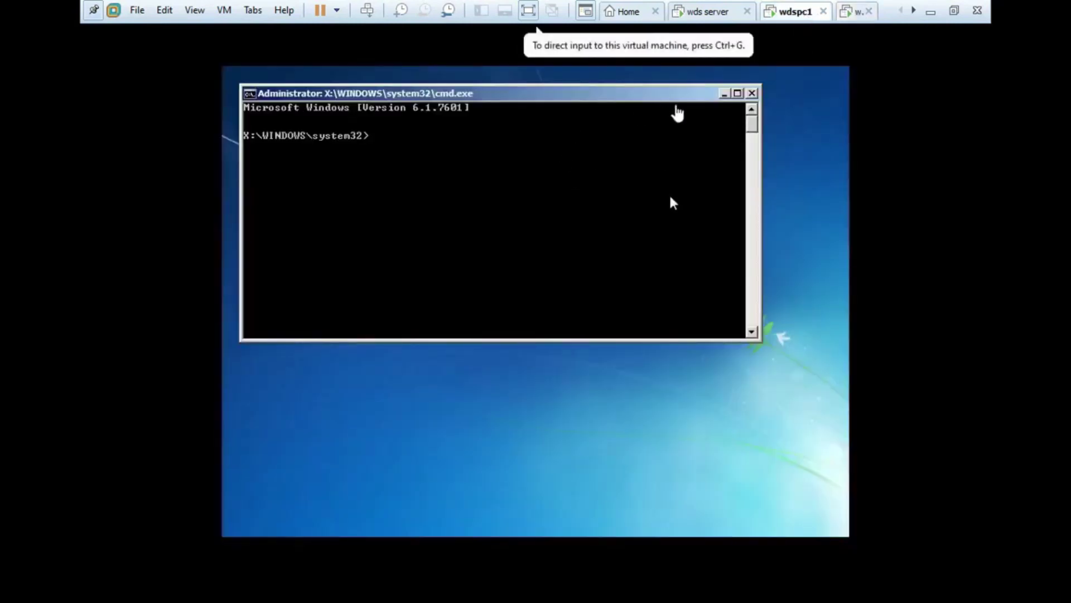
click(754, 94)
drag(626, 98, 626, 185)
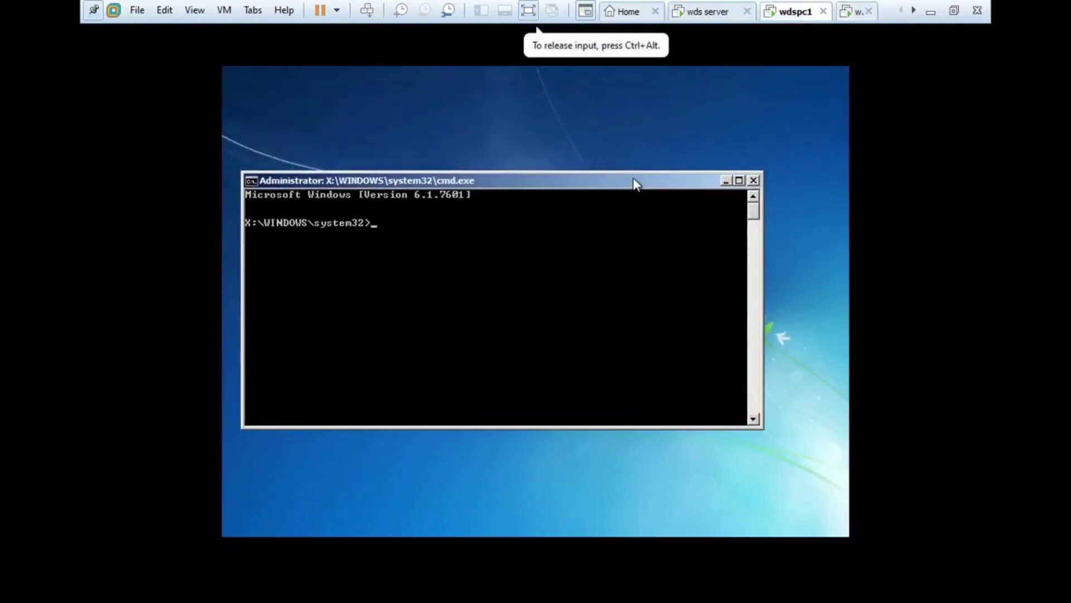
key(Return)
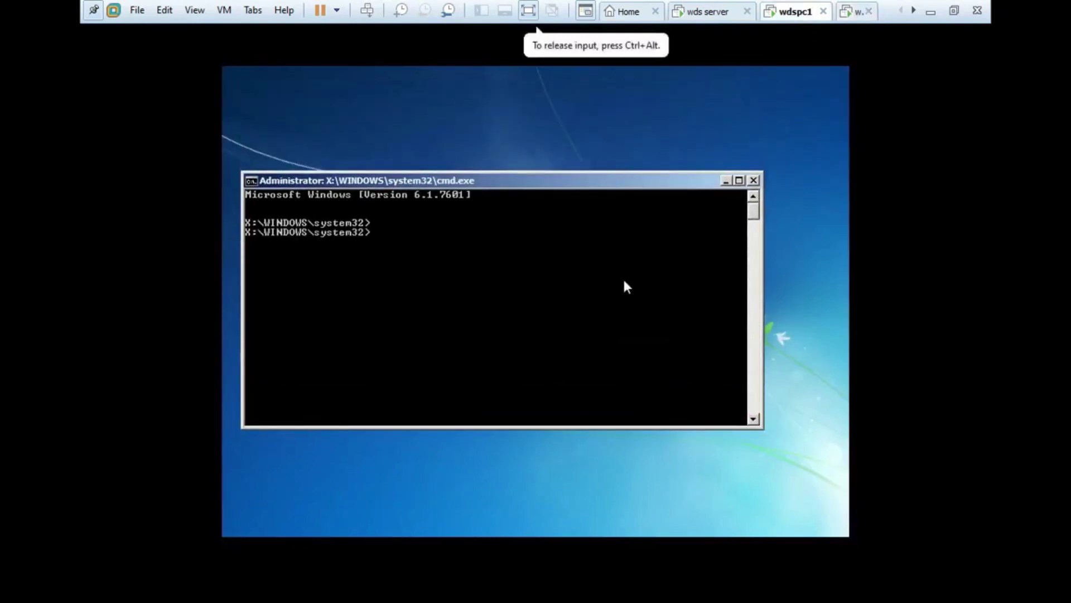
click(753, 180)
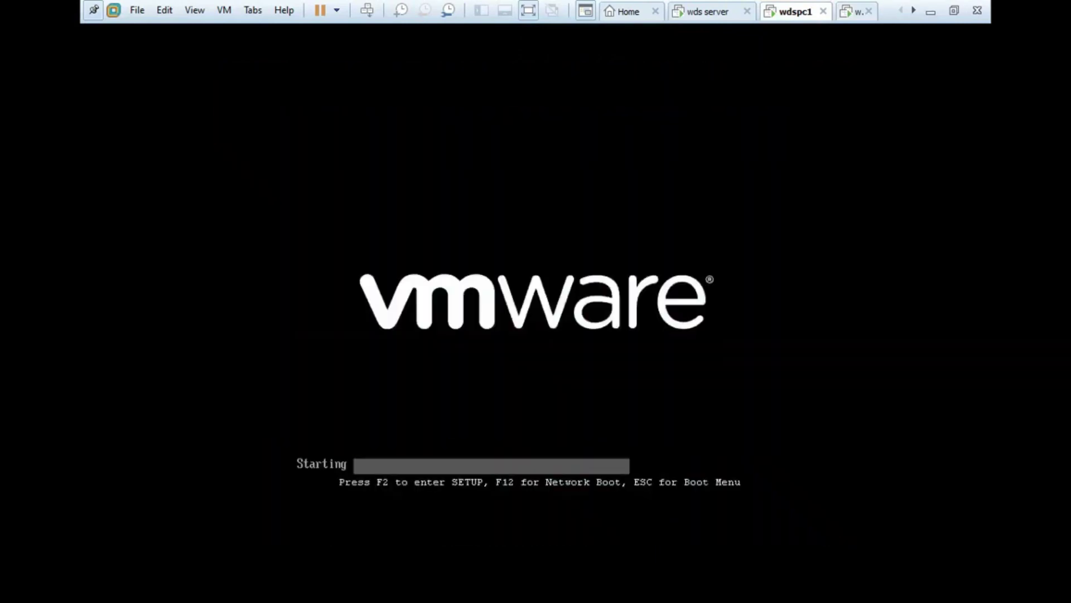
click(854, 11)
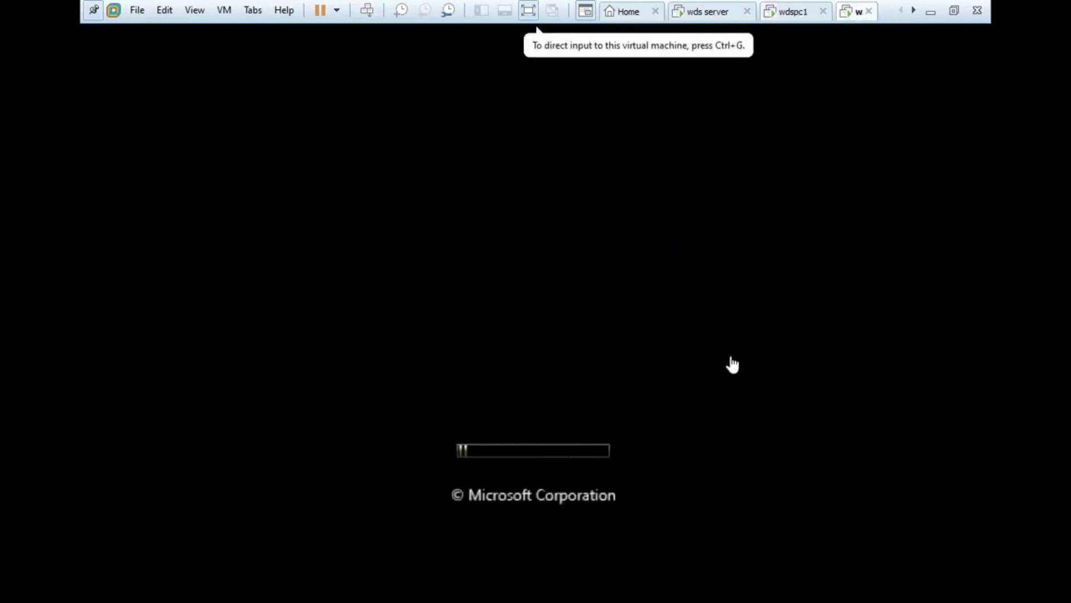
click(791, 10)
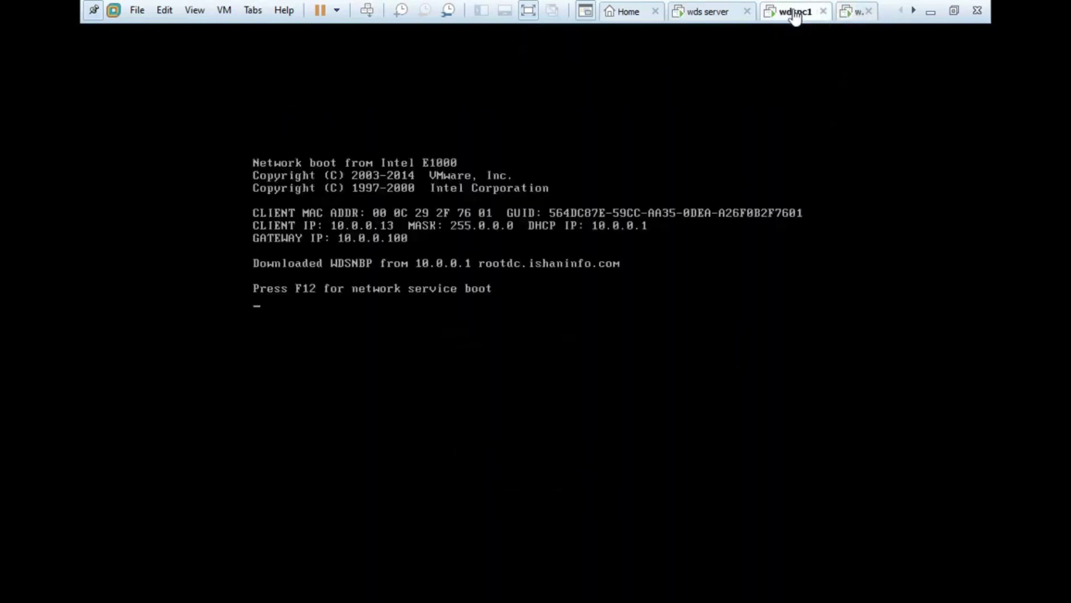
Switch to the wds server virtual machine and open Start there
click(722, 11)
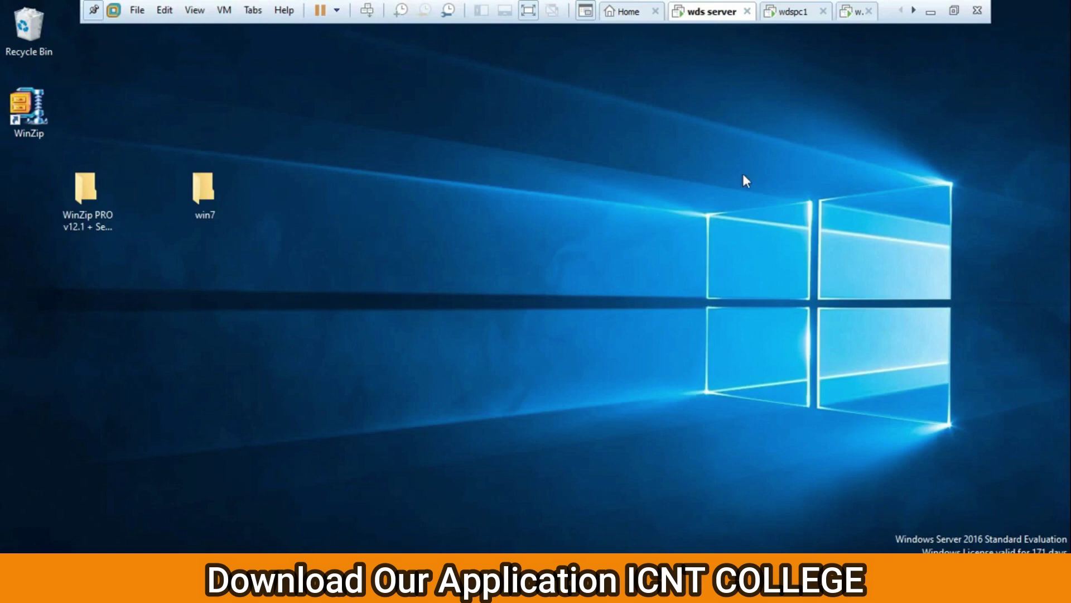
key(super)
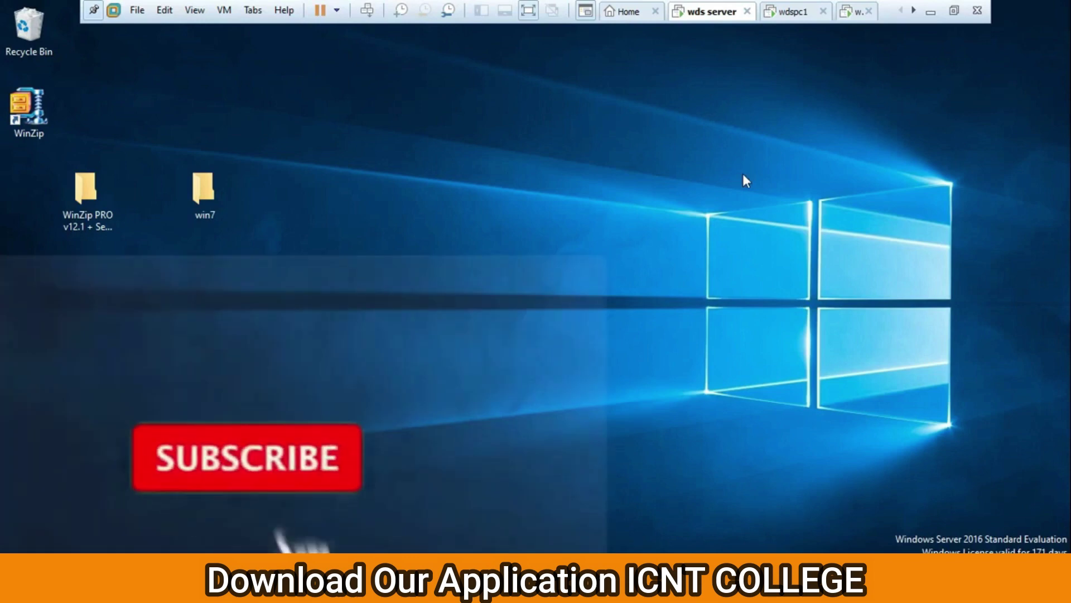